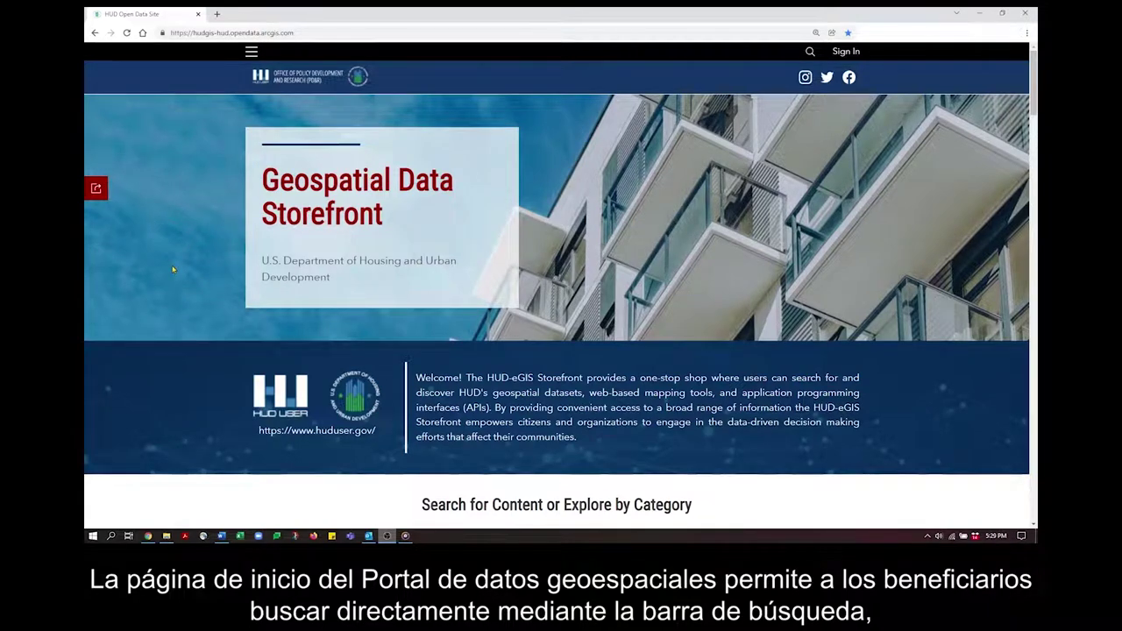
- Scroll the home page to 'Search for Content or Explore by Category' with Fair Housing & Equal Opportunity
scroll(183, 368, down, 3)
scroll(183, 368, down, 5)
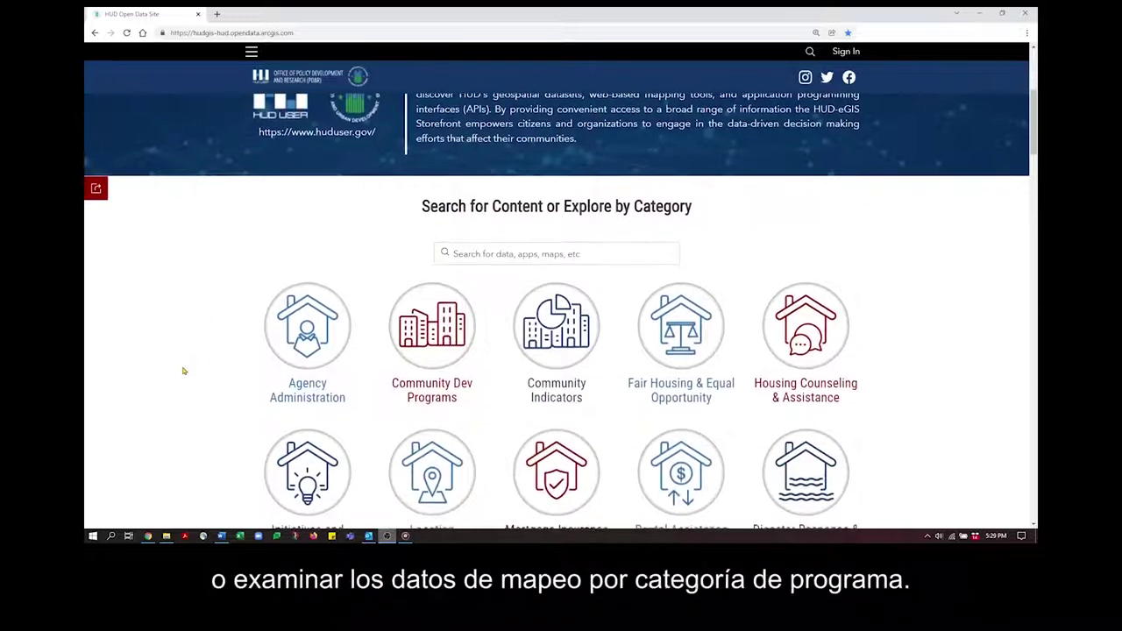
scroll(184, 371, down, 1)
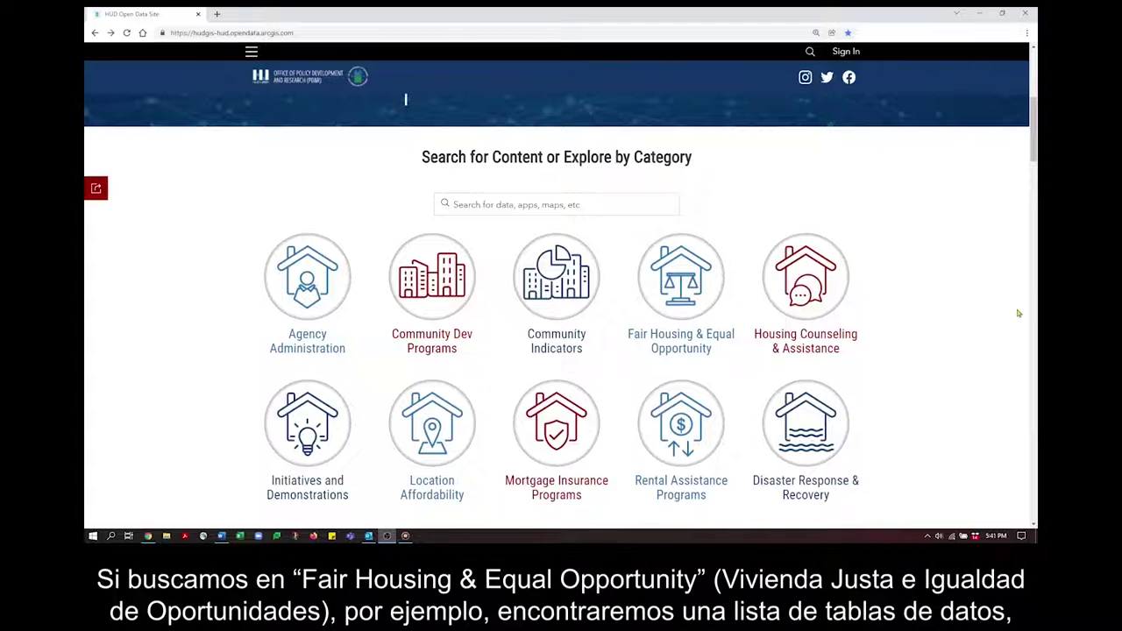
- List the Fair Housing & Equal Opportunity datasets (112 results) down to Public Housing Authorities
click(696, 351)
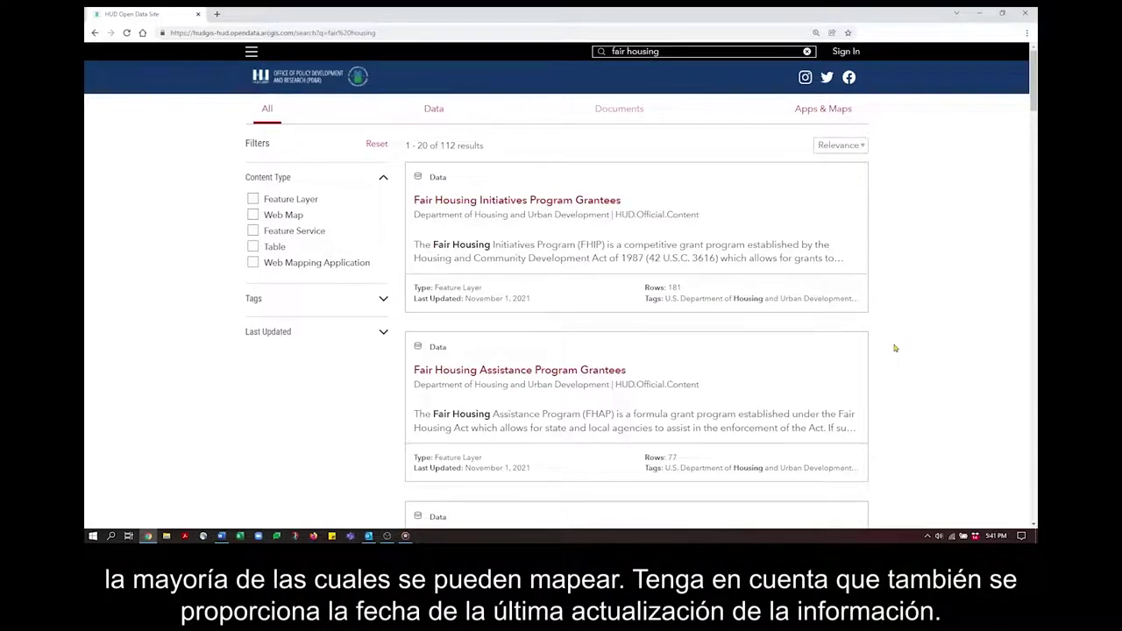
scroll(895, 348, down, 1)
scroll(895, 348, down, 4)
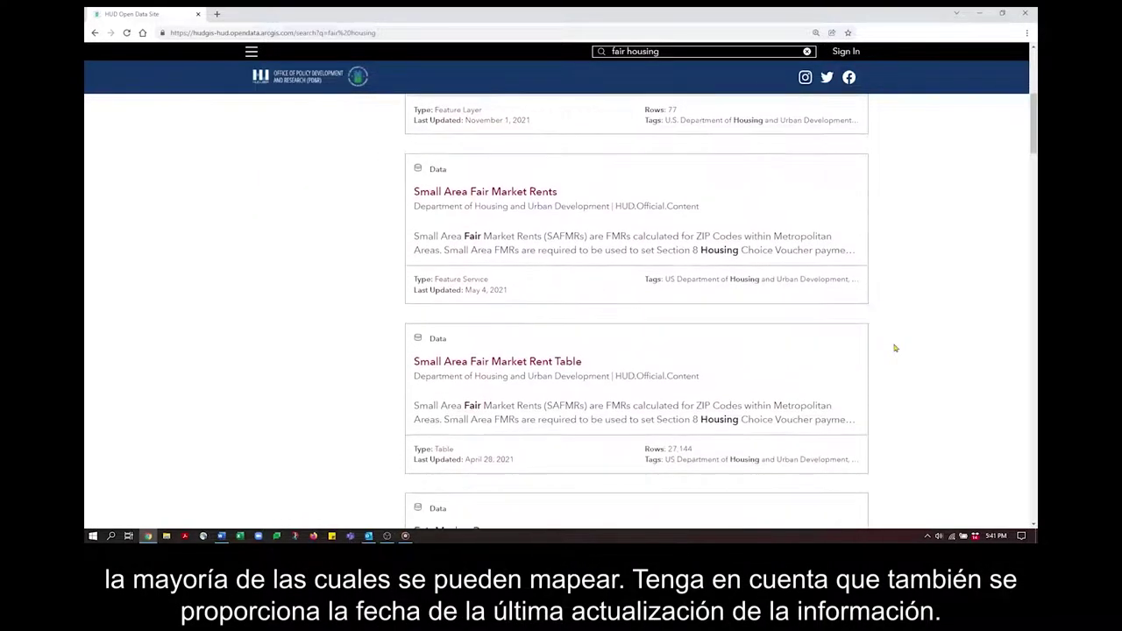
scroll(893, 348, down, 4)
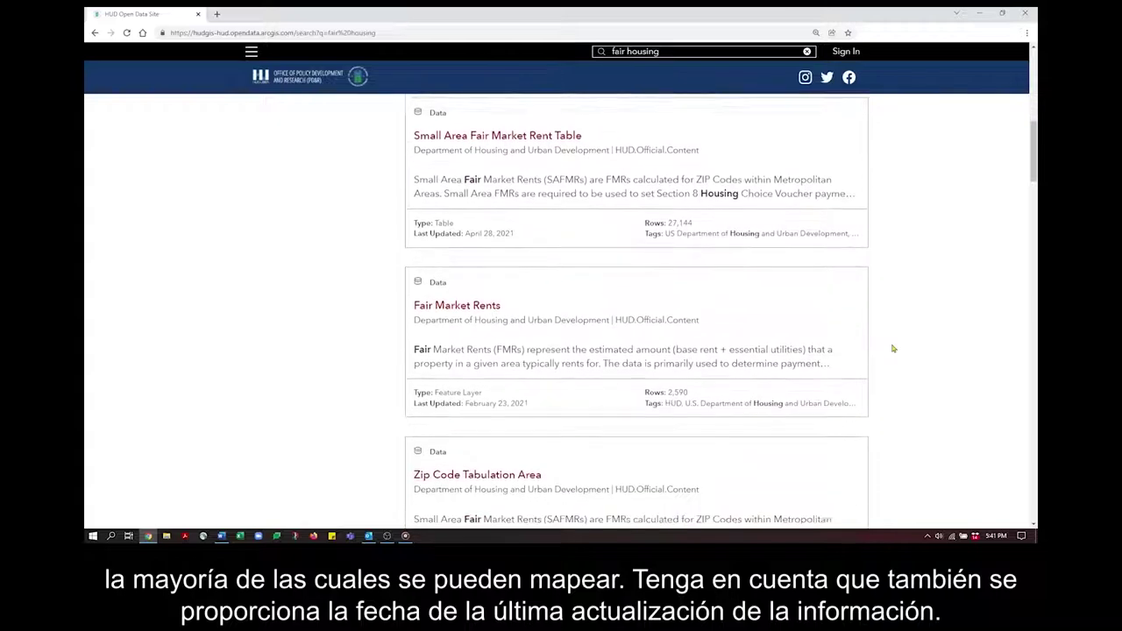
scroll(892, 348, down, 2)
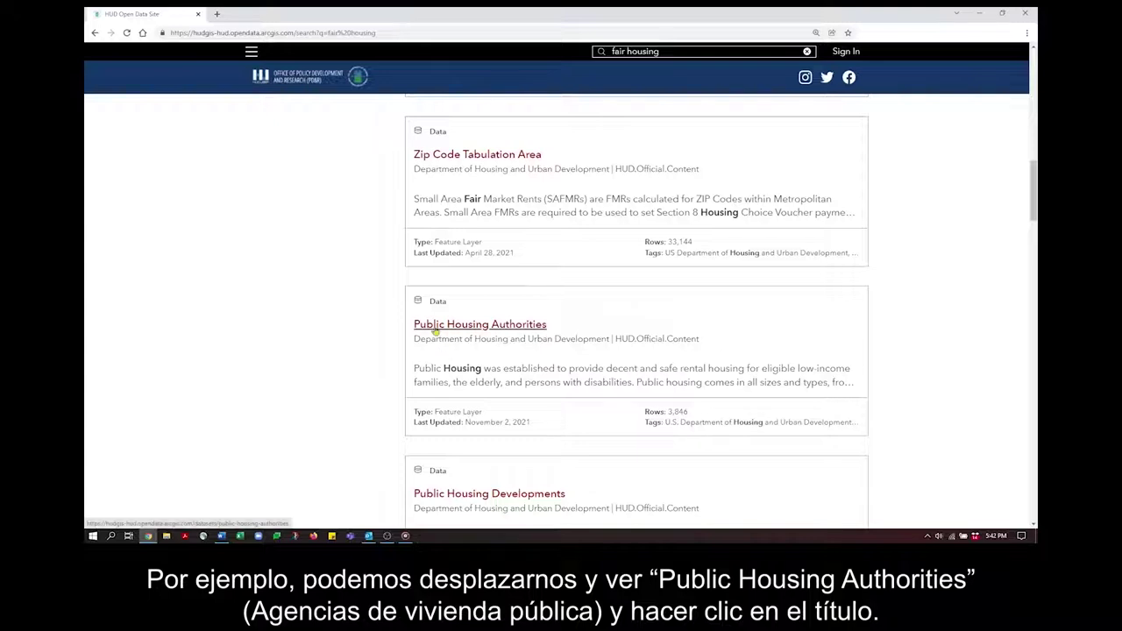
- Map the Public Housing Authorities over Kansas and show Garden City Housing Authority's full record
click(435, 326)
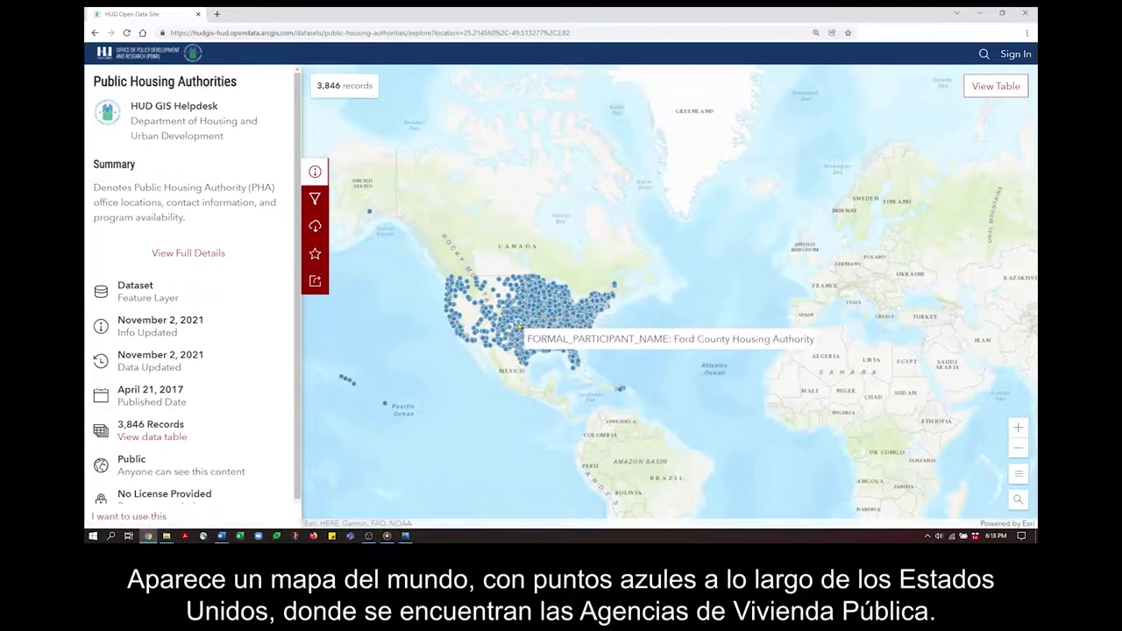
scroll(519, 326, up, 5)
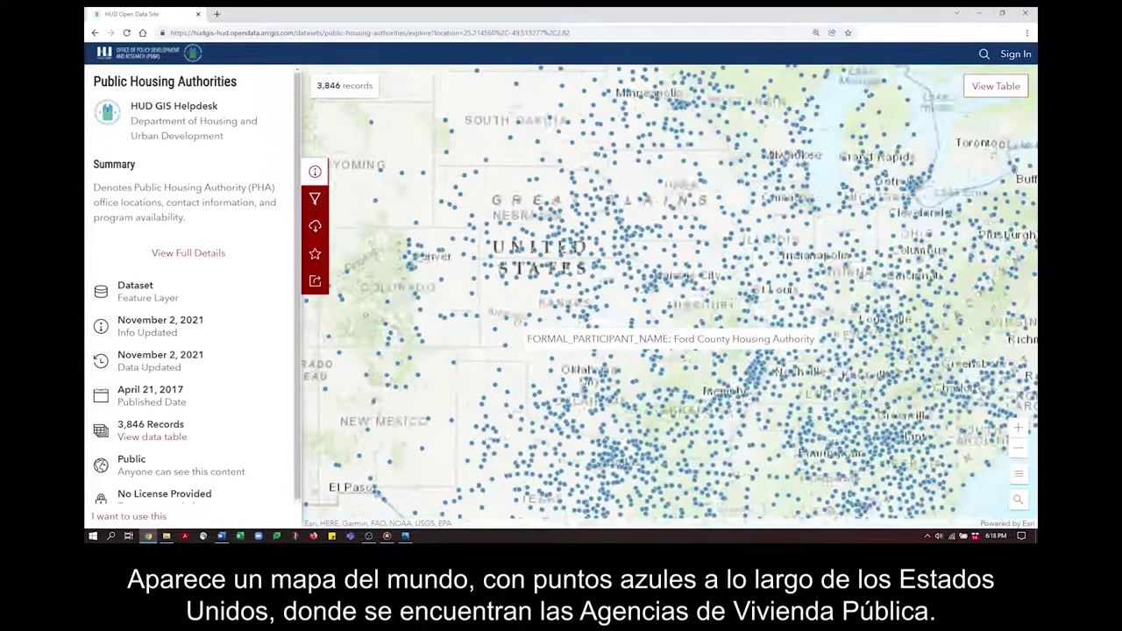
scroll(517, 323, up, 3)
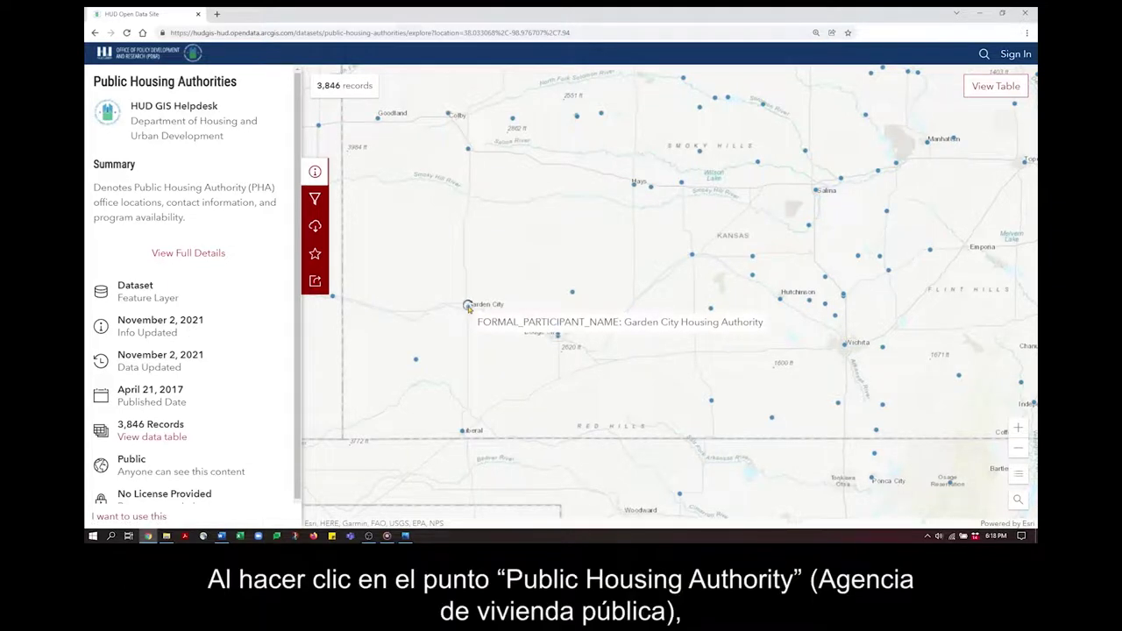
click(468, 308)
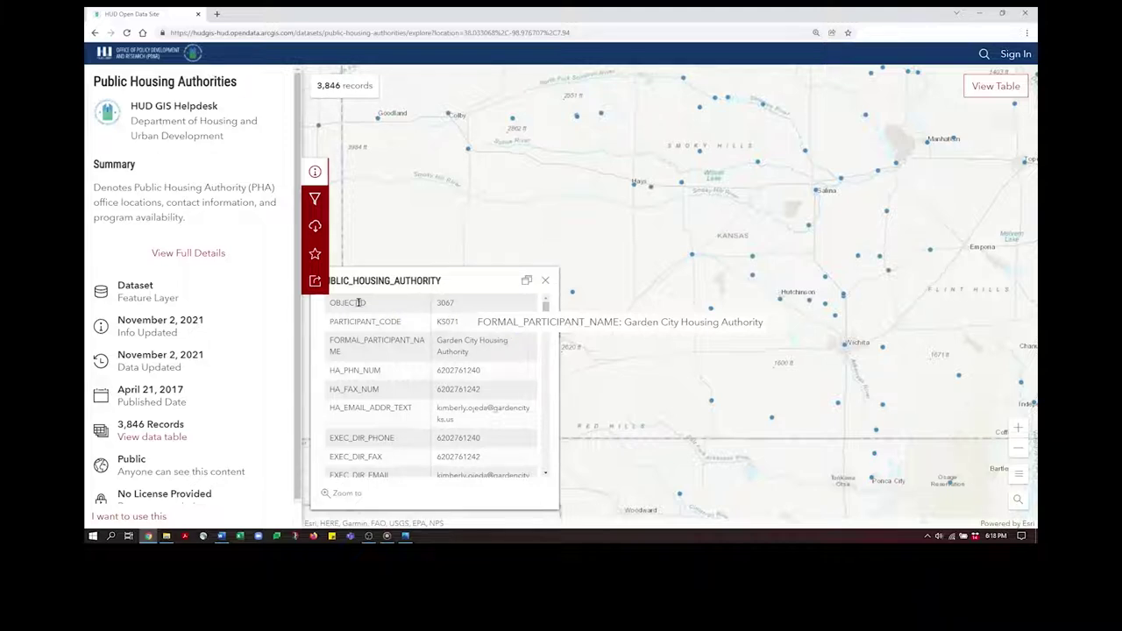
click(209, 253)
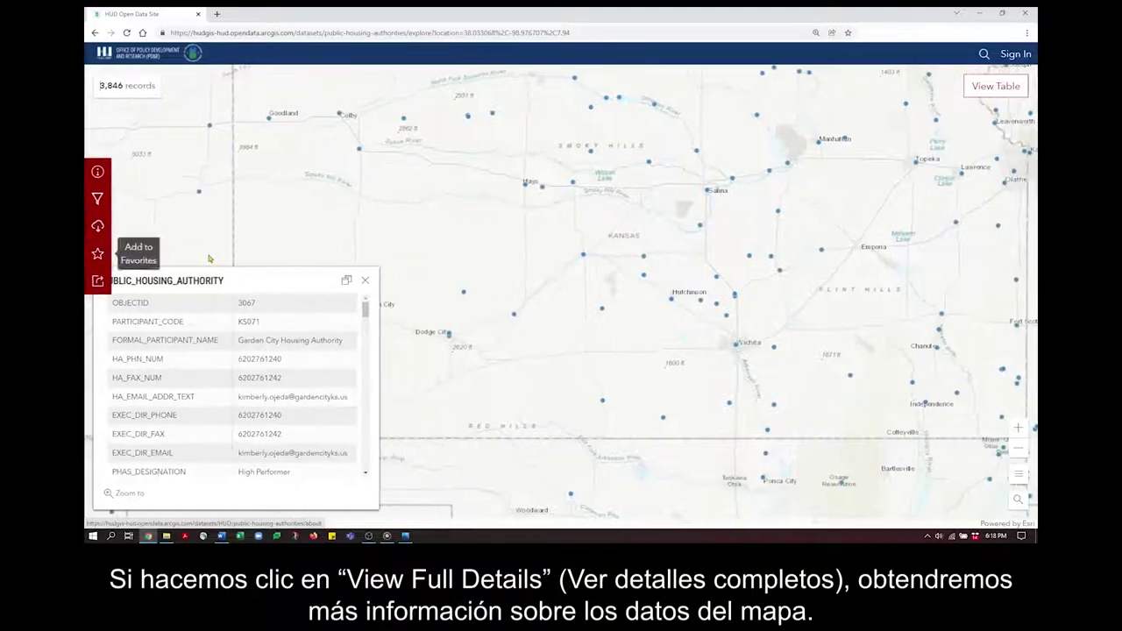
- Expand the full description and open the downloaded DD_Public_Housing_Authorities (2).xlsx in Excel
scroll(566, 415, down, 5)
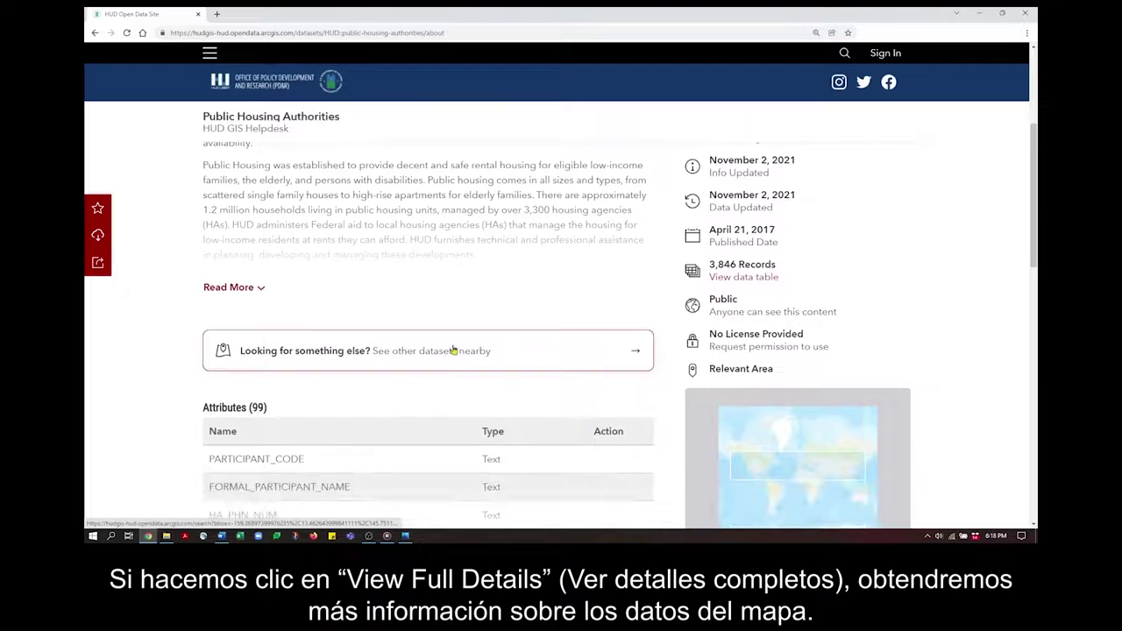
click(229, 288)
scroll(571, 343, down, 6)
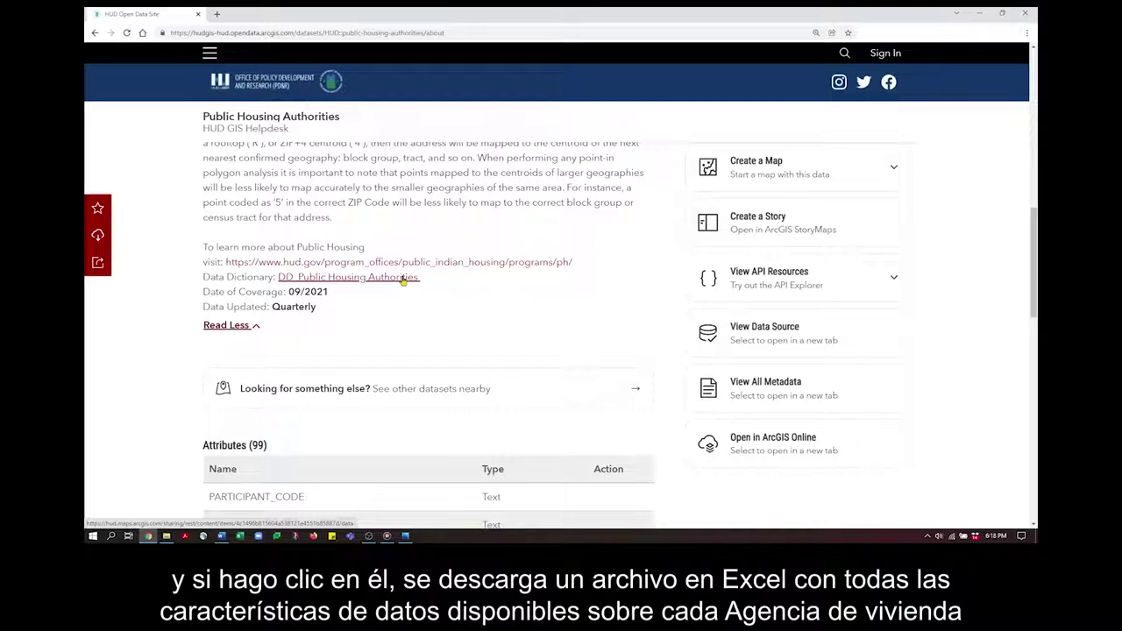
click(404, 278)
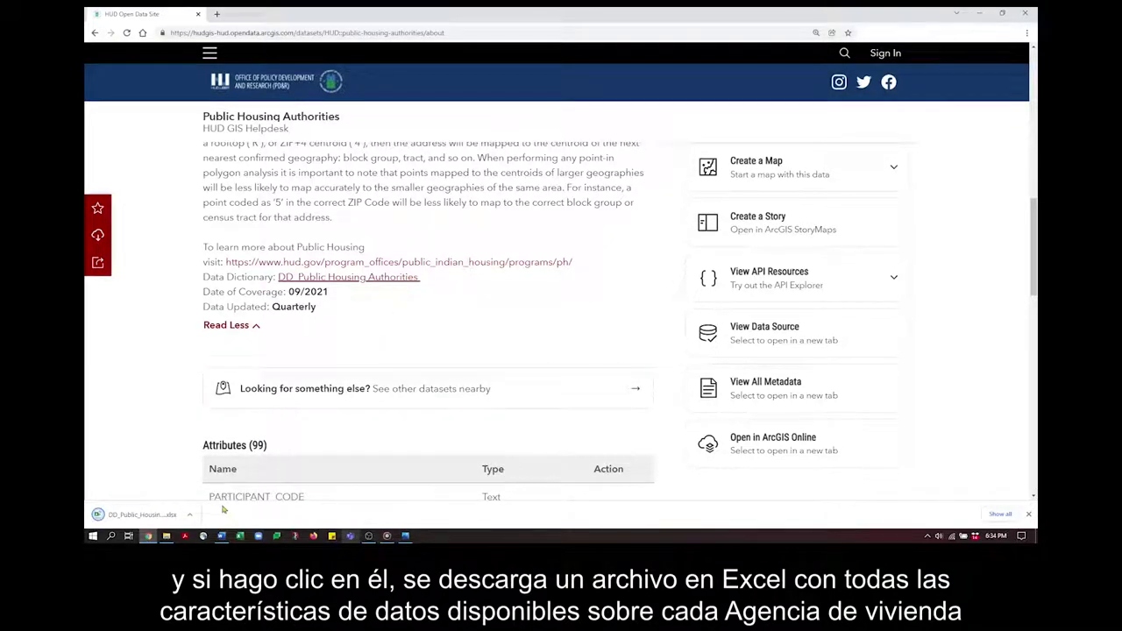
click(169, 515)
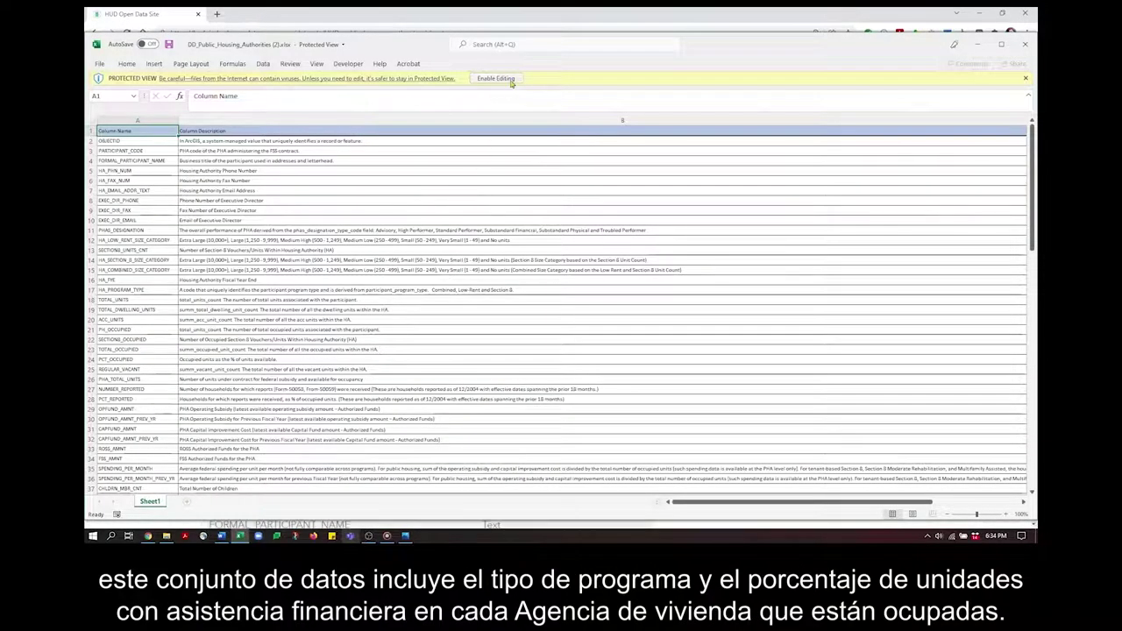
- Enable editing on DD_Public_Housing_Authorities (2).xlsx and scroll through its column descriptions
click(495, 79)
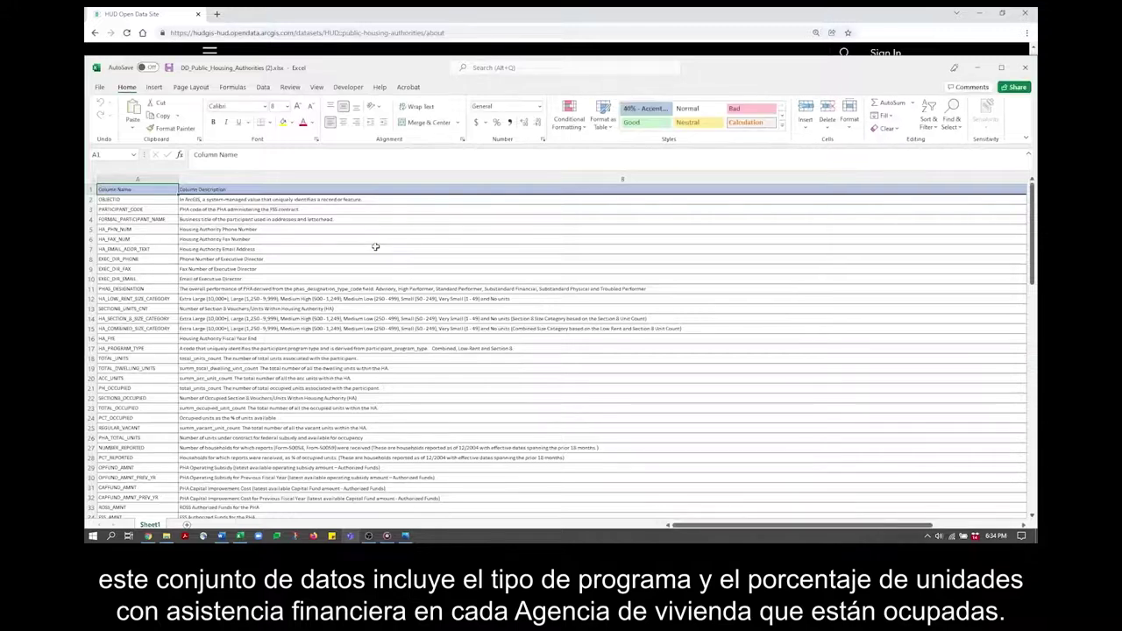
scroll(375, 248, down, 2)
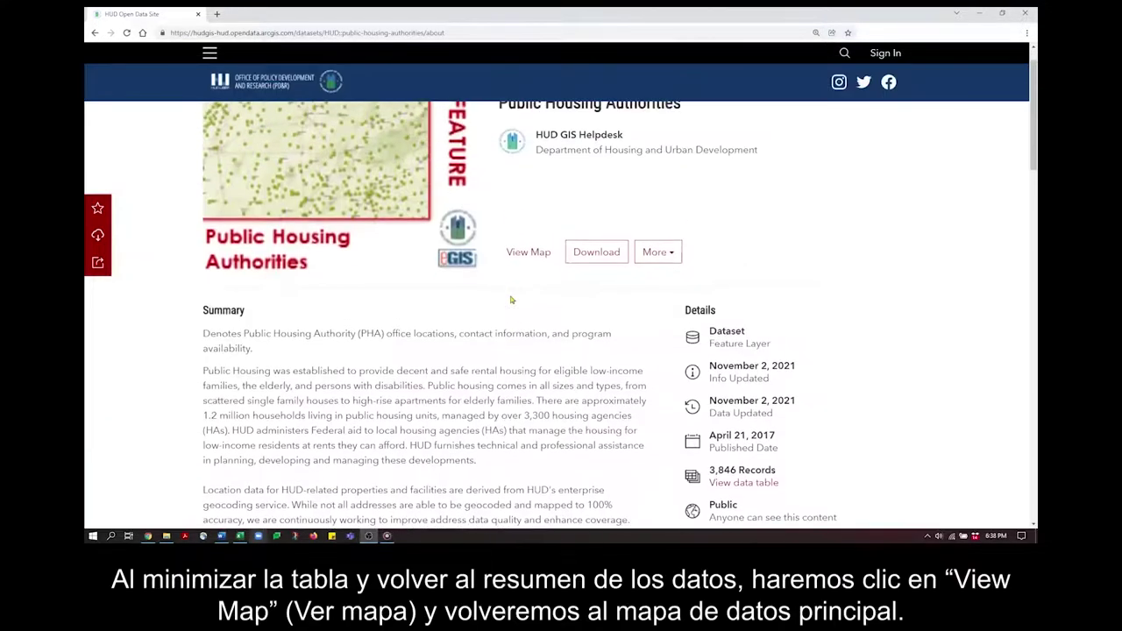
- Reopen the Public Housing Authorities map and zoom into the south Texas Gulf Coast near Port Isabel
scroll(511, 300, up, 1)
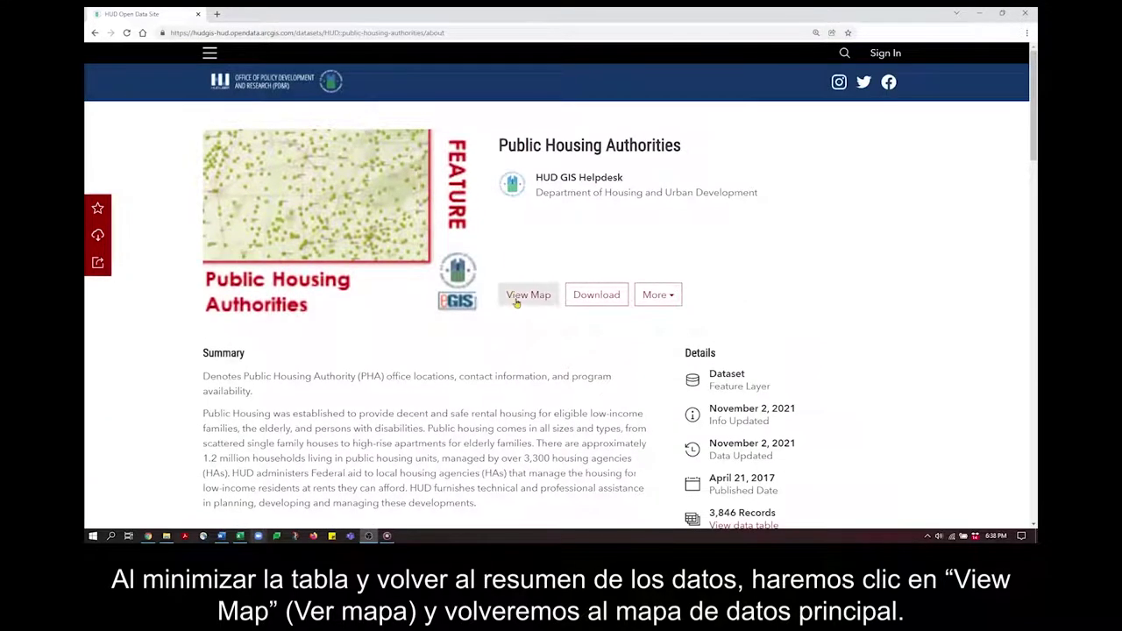
click(516, 303)
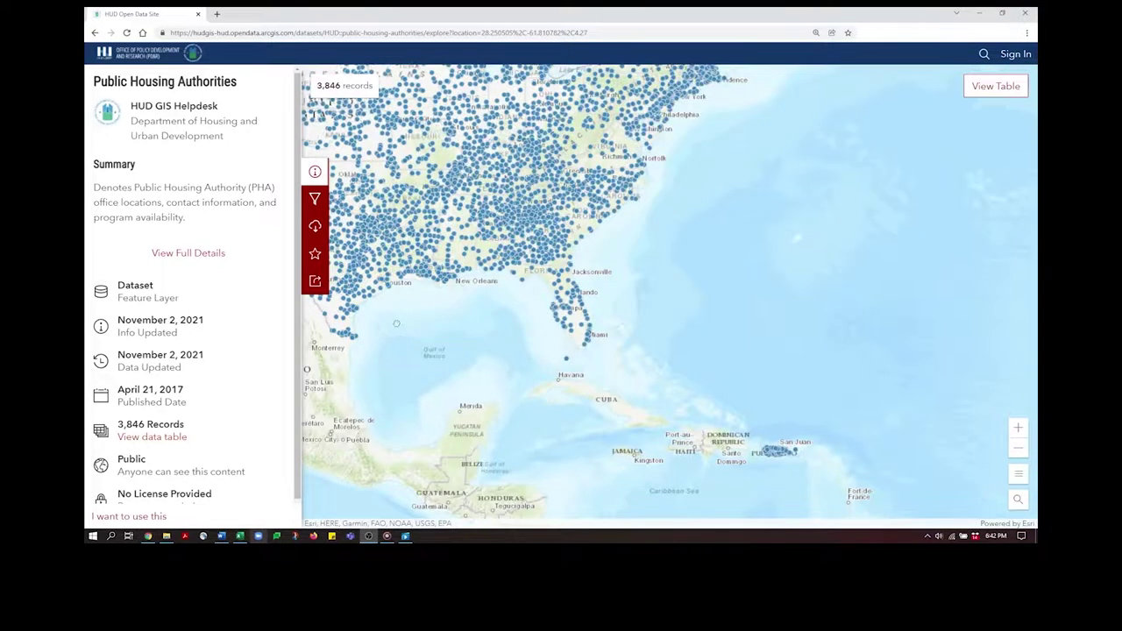
drag(377, 316, 497, 370)
scroll(494, 372, up, 3)
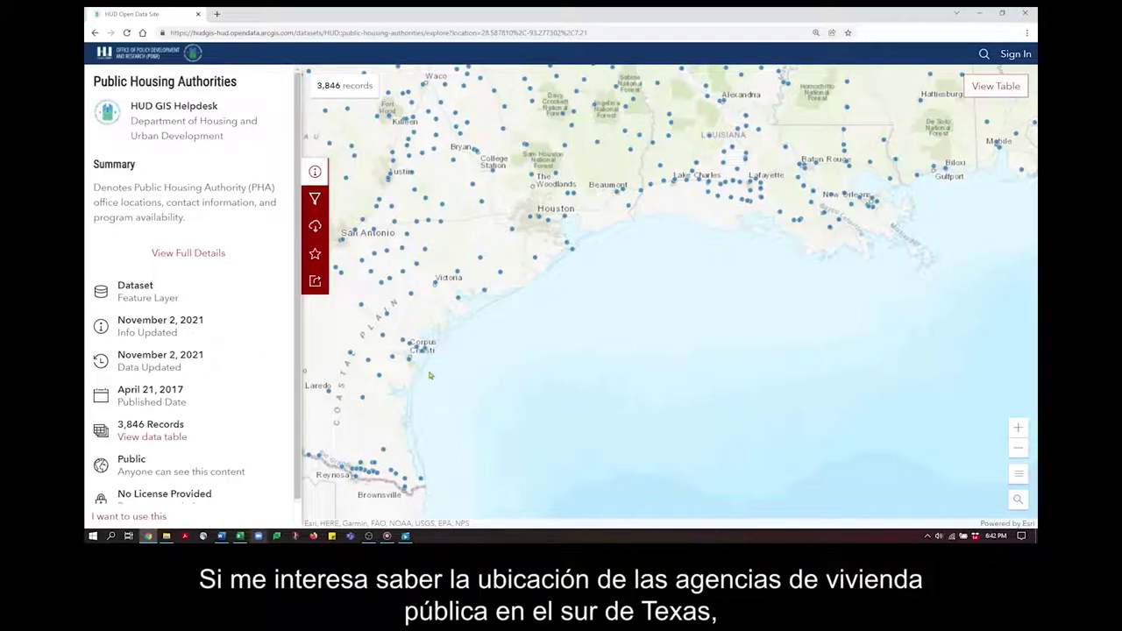
mouse_move(420, 484)
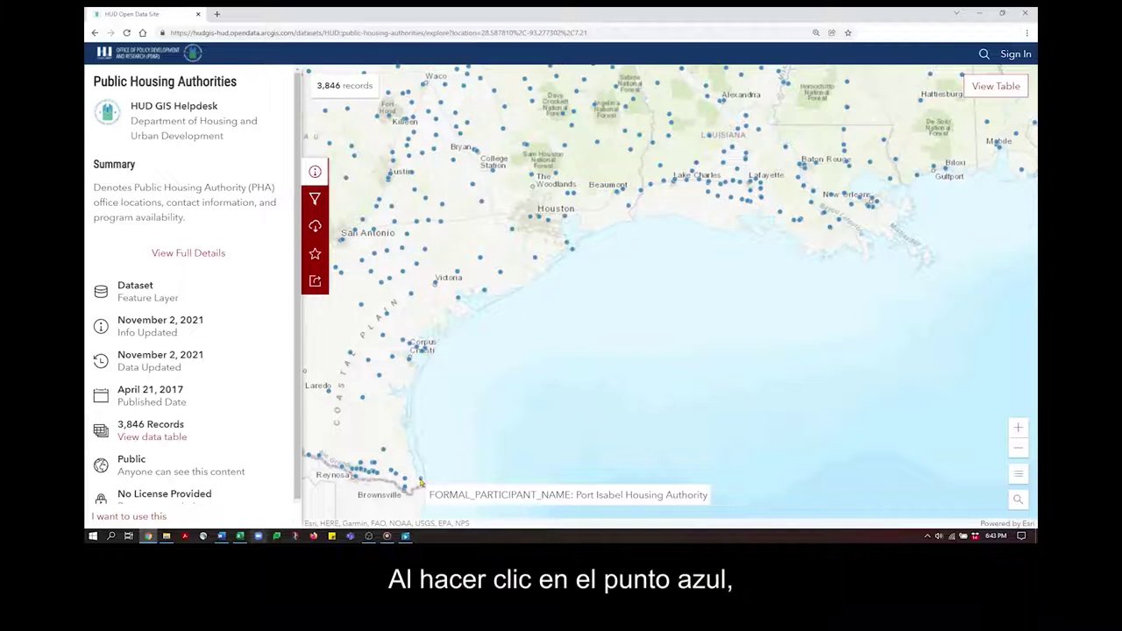
- From Port Isabel Housing Authority's record, create a new Start Simple map with this layer
click(420, 484)
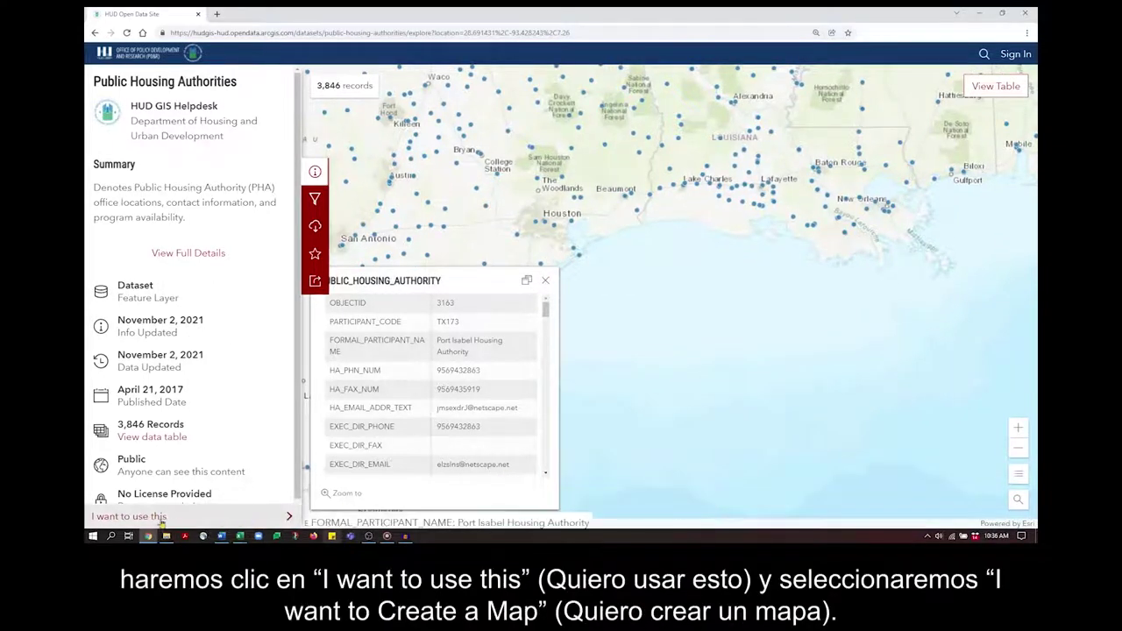
click(132, 517)
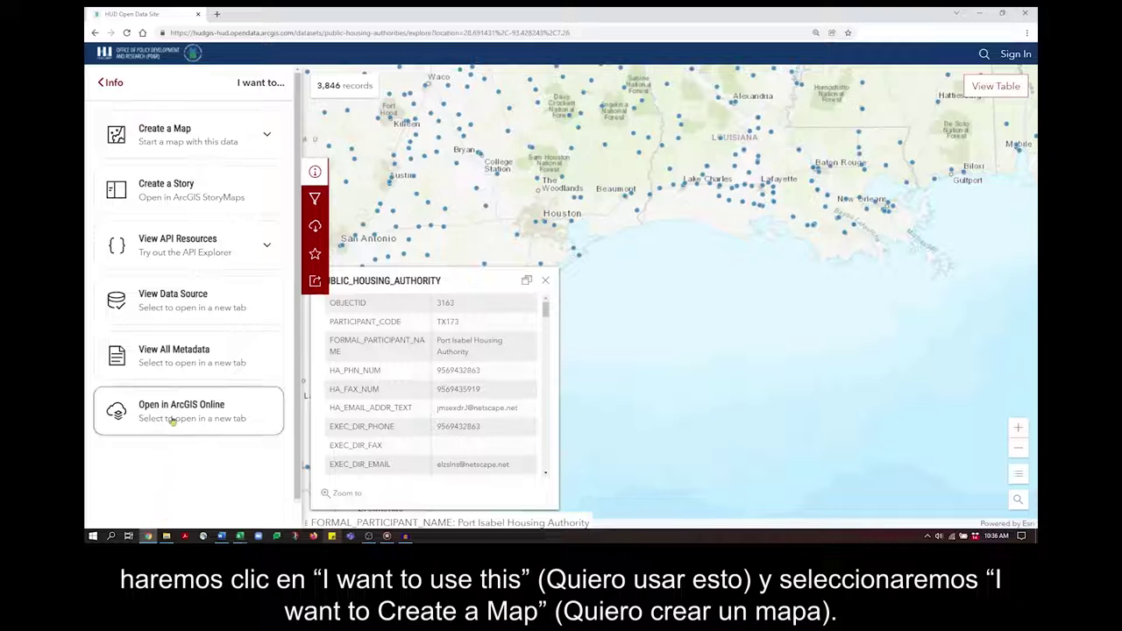
click(178, 141)
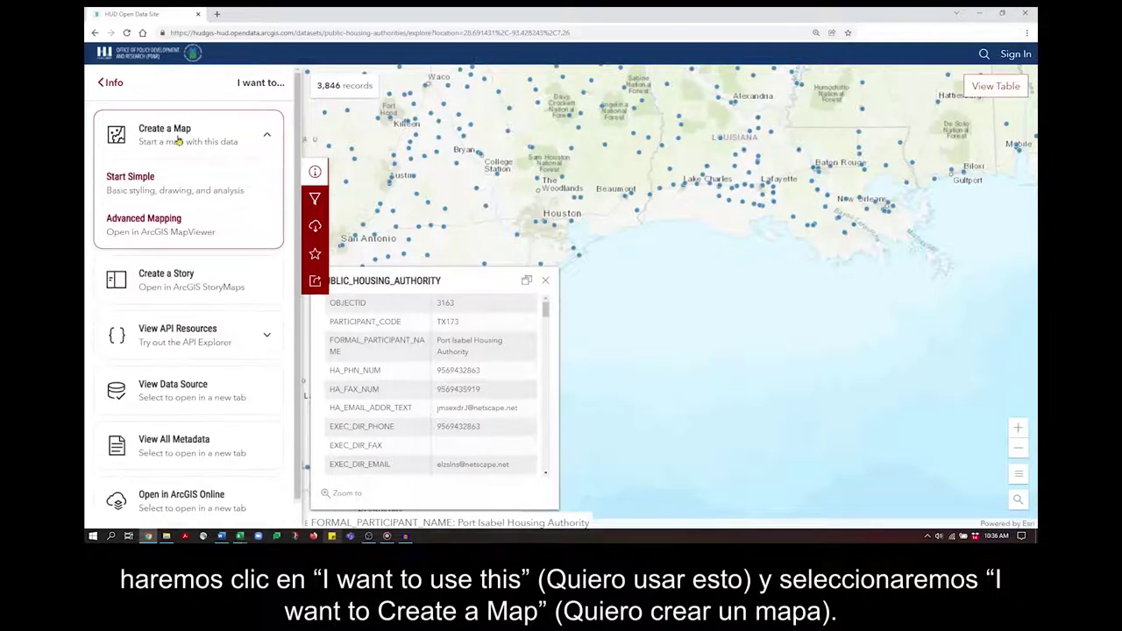
click(138, 180)
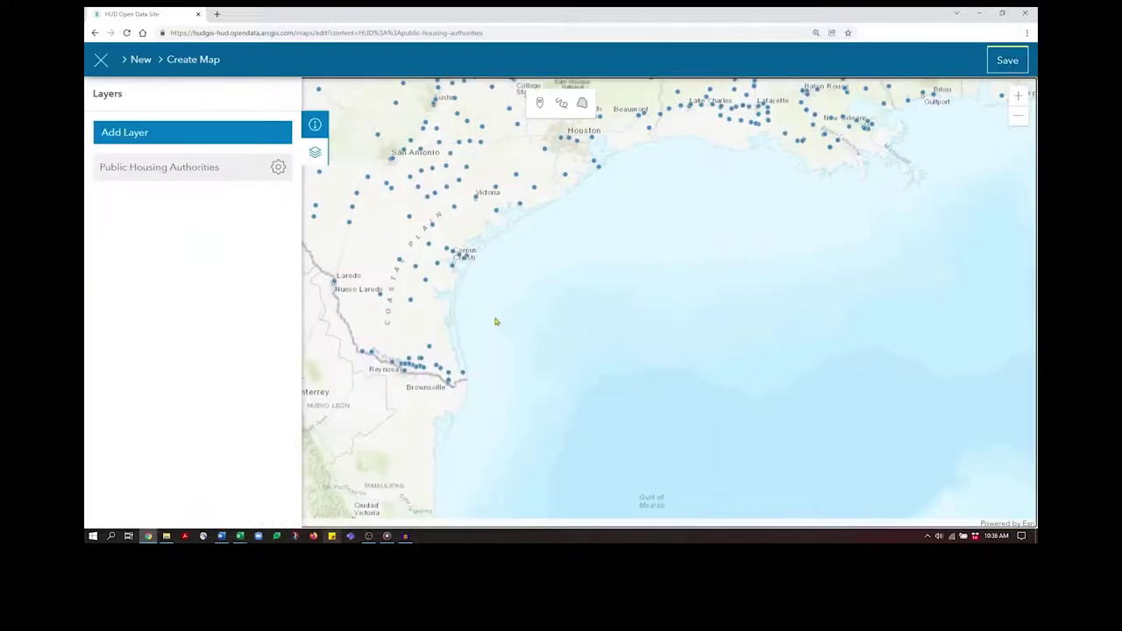
- Annotate the map with a 'Housing Authority Port Isabel' marker, a line, and a freehand area to Houston
click(539, 103)
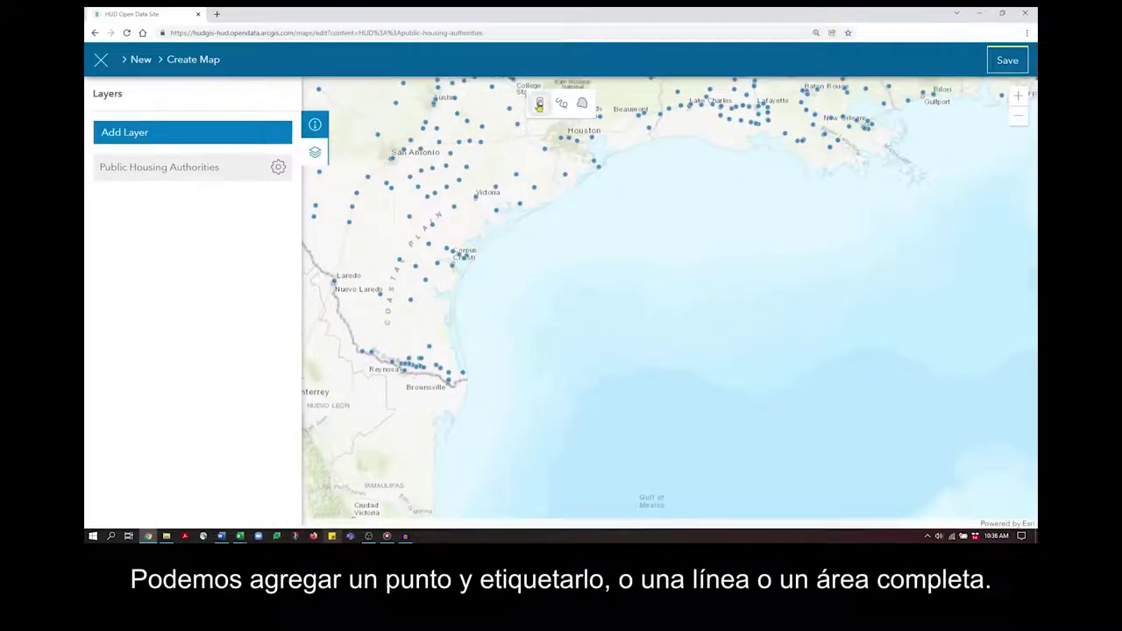
click(457, 374)
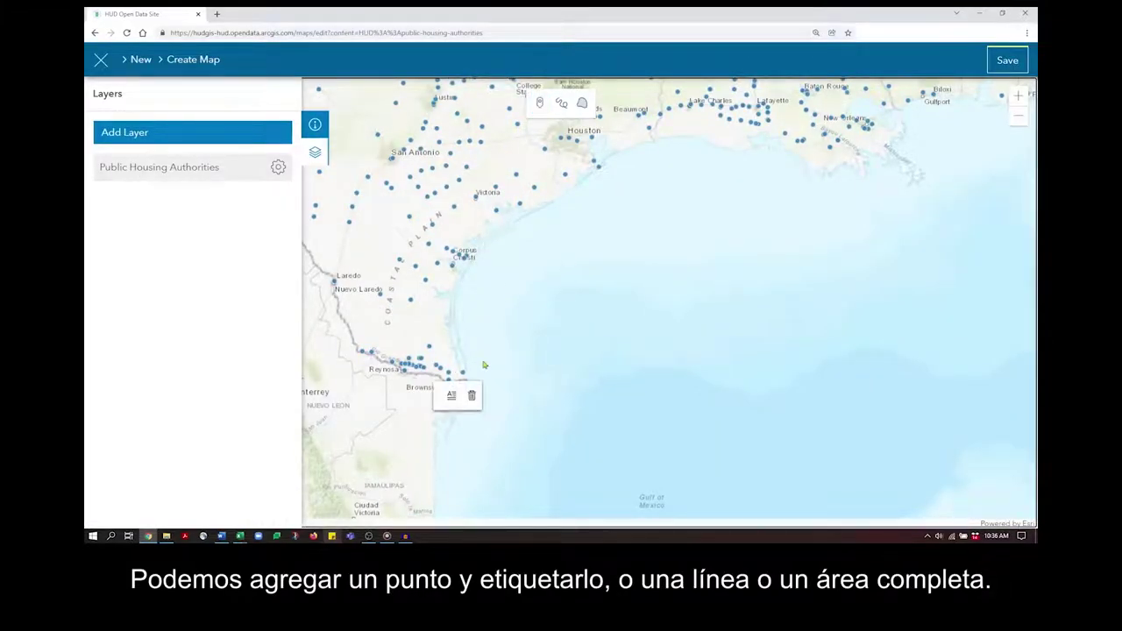
click(449, 395)
text(Housing Authority Port )
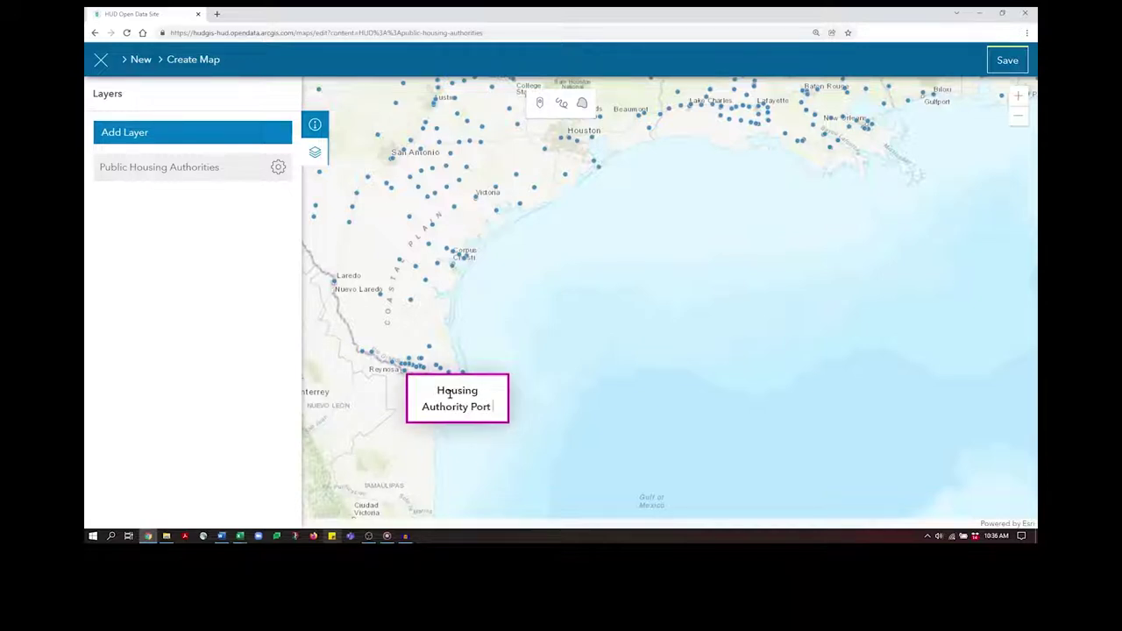
text(Isabel)
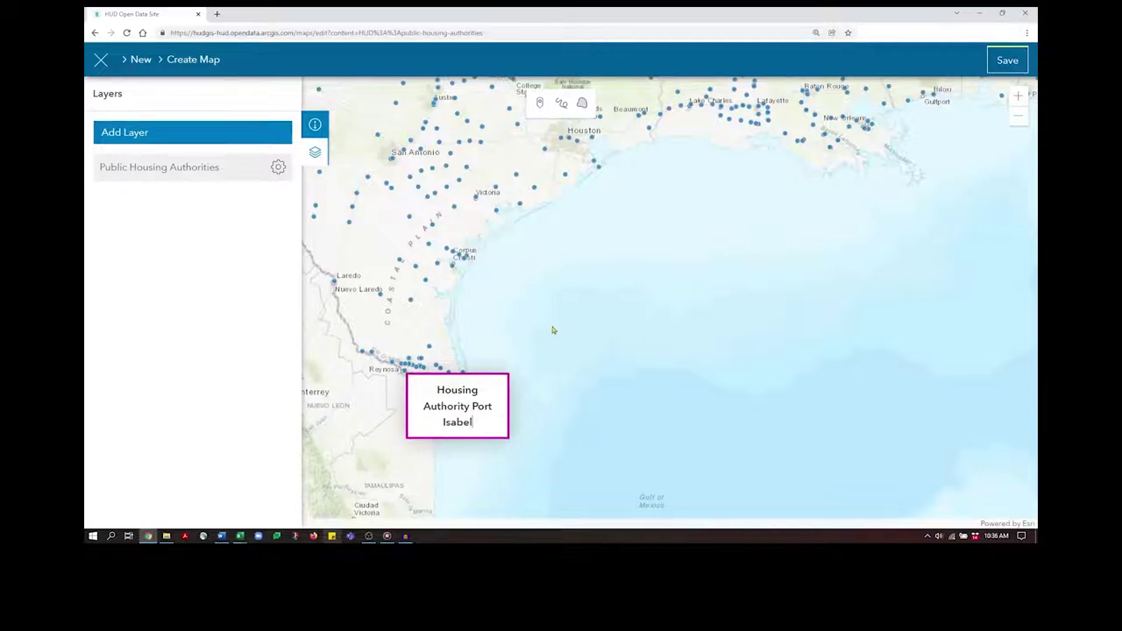
click(561, 104)
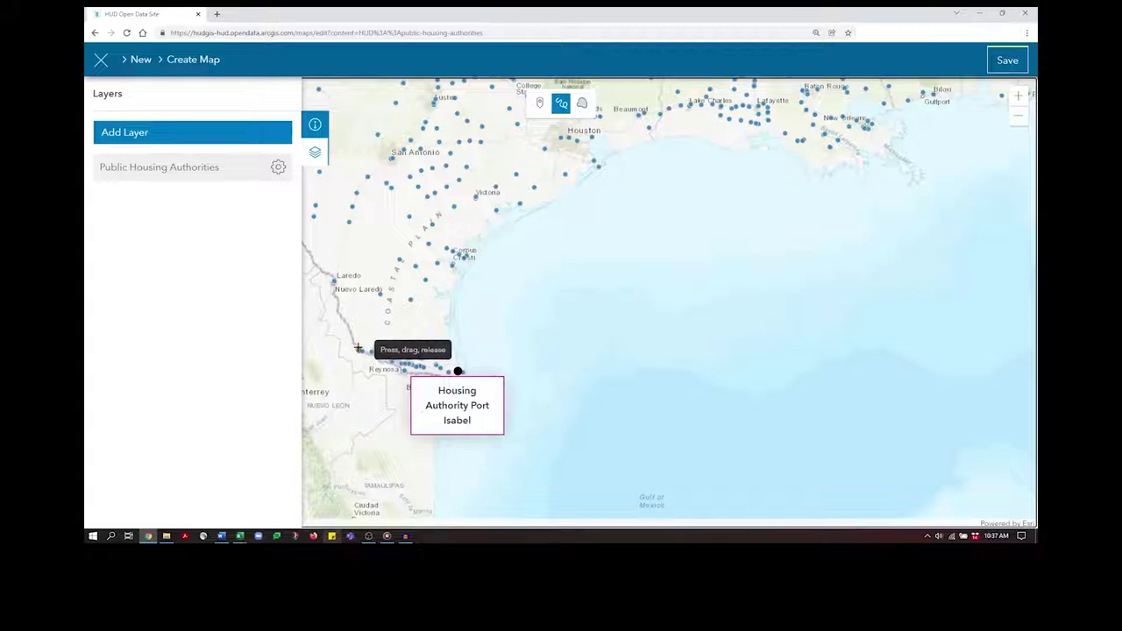
drag(357, 349, 448, 313)
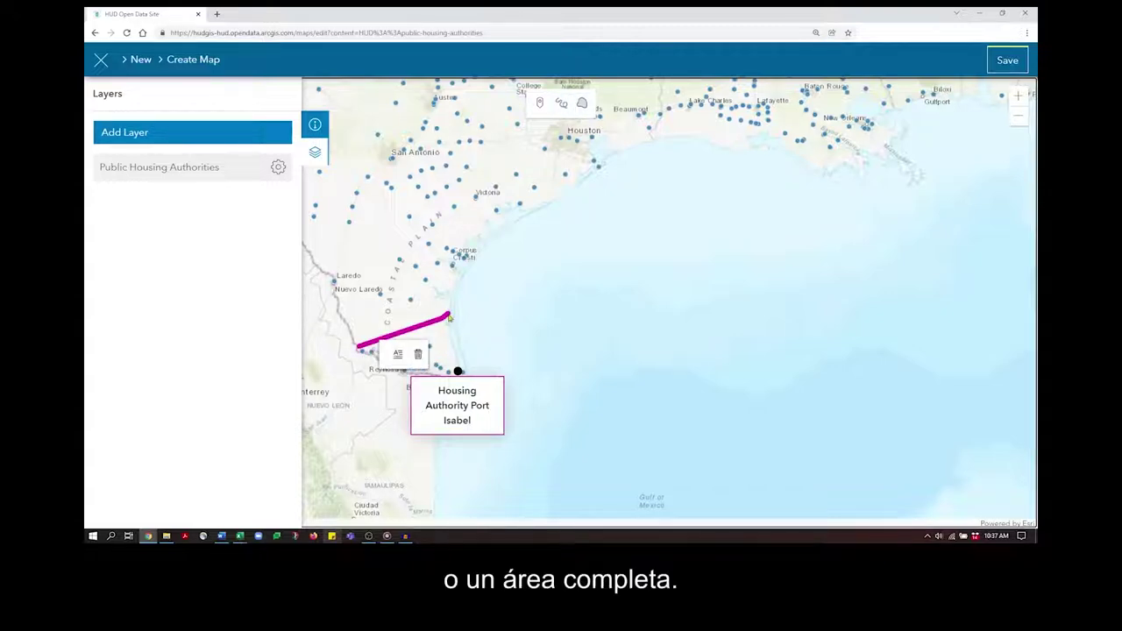
click(581, 103)
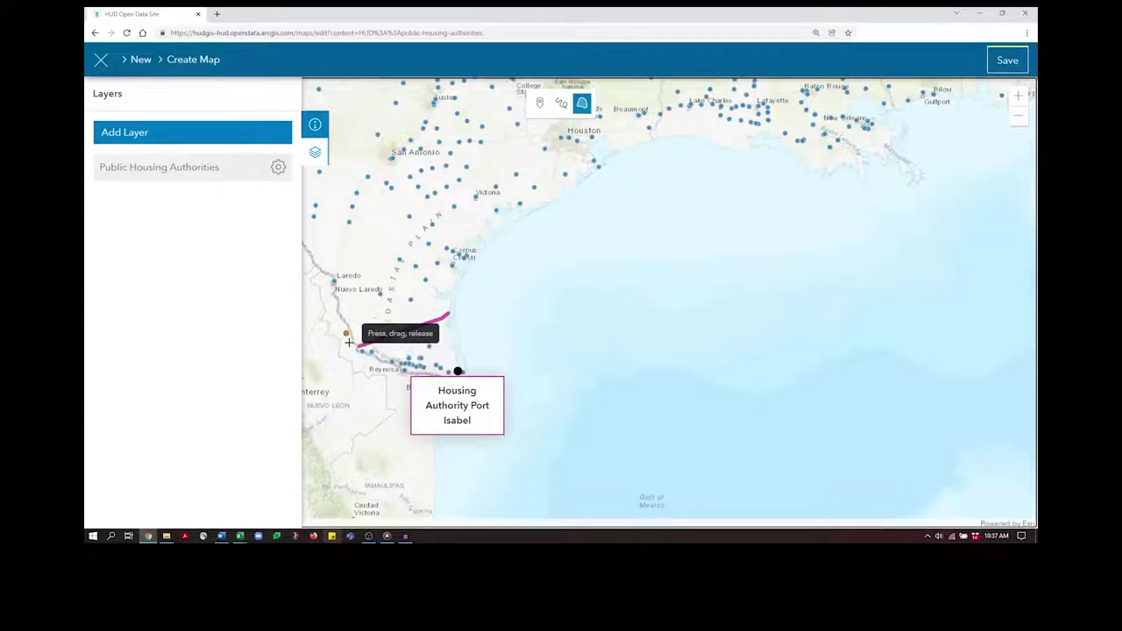
mouse_move(524, 407)
mouse_down()
mouse_move(511, 161)
mouse_move(609, 130)
mouse_move(615, 306)
mouse_move(518, 415)
mouse_up()
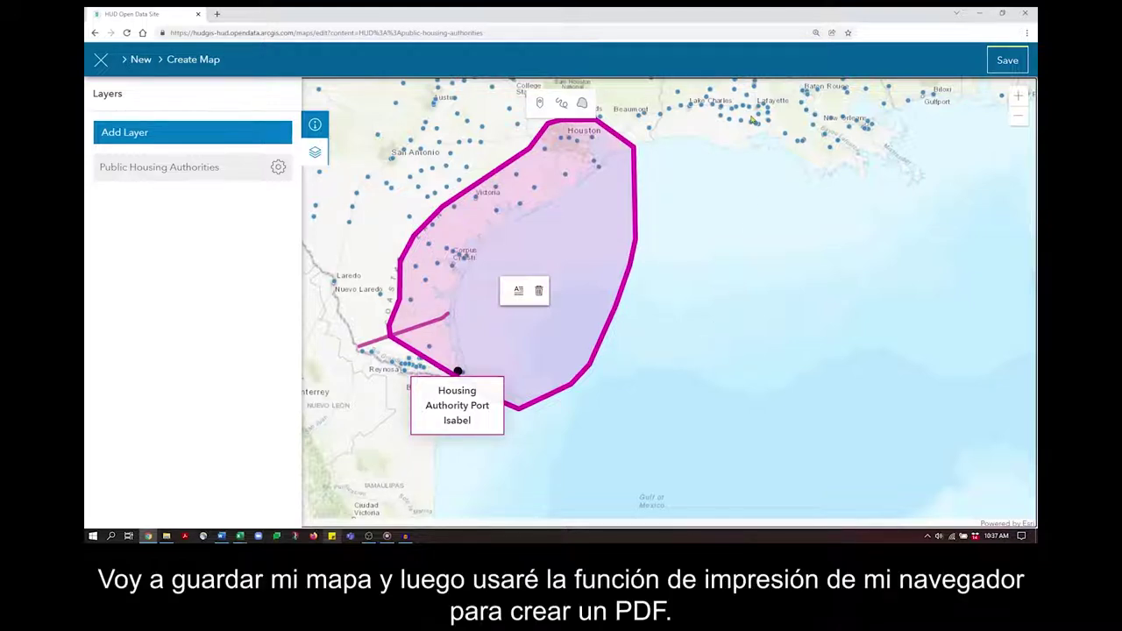
- Print the annotated map to PDF with a landscape layout
click(1026, 32)
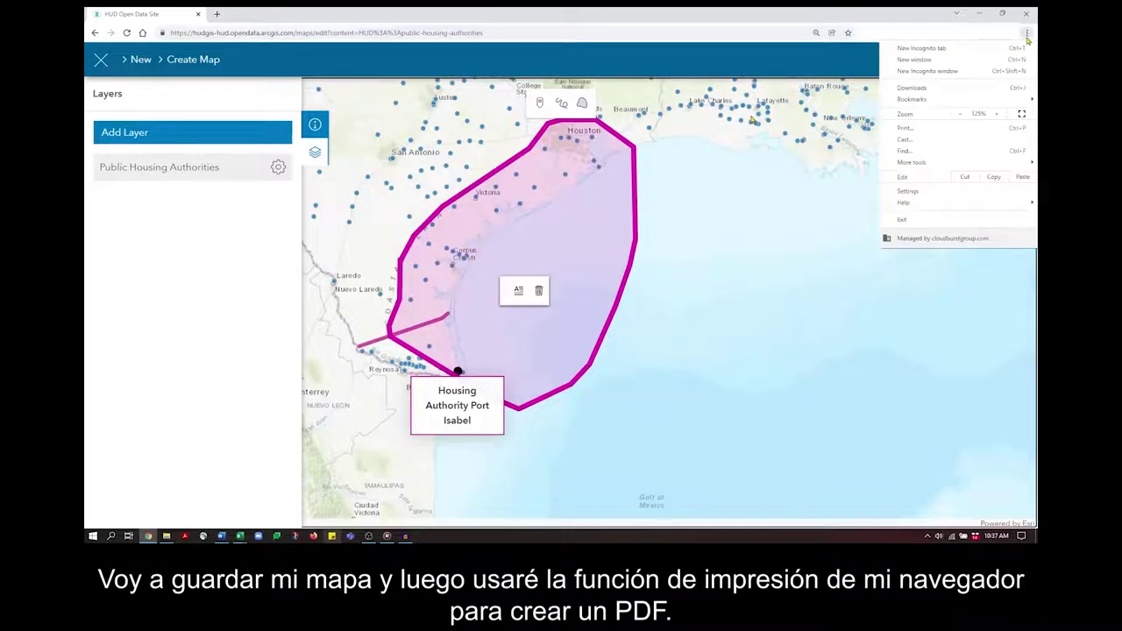
click(911, 128)
click(826, 137)
click(855, 161)
click(817, 459)
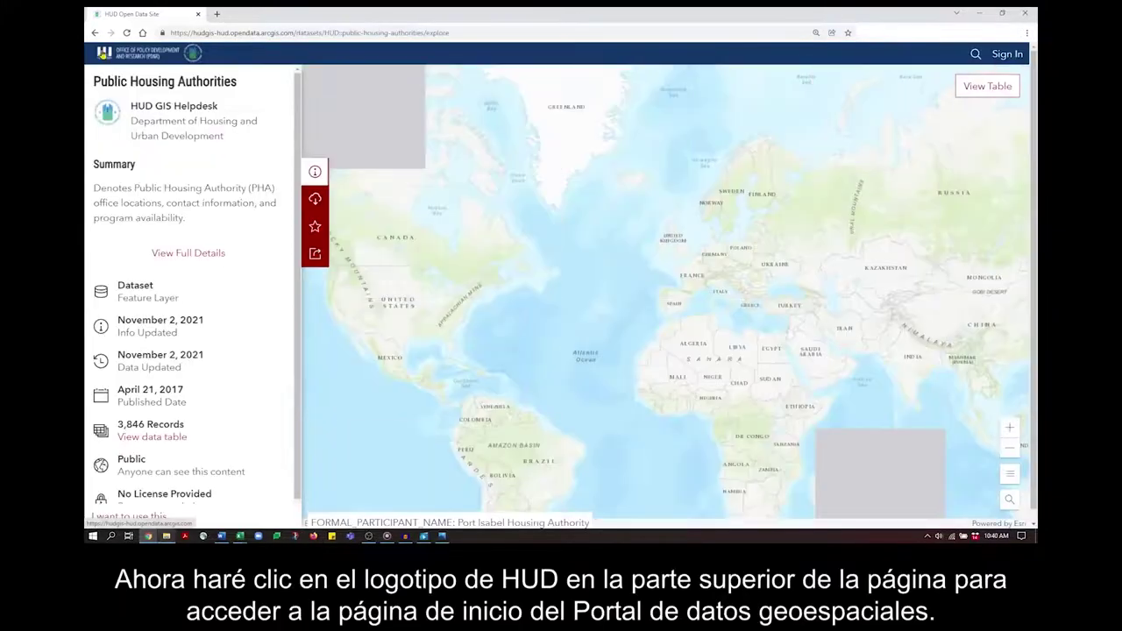
- Return to the HUD home page and scroll to the category grid showing Community Indicators
click(102, 54)
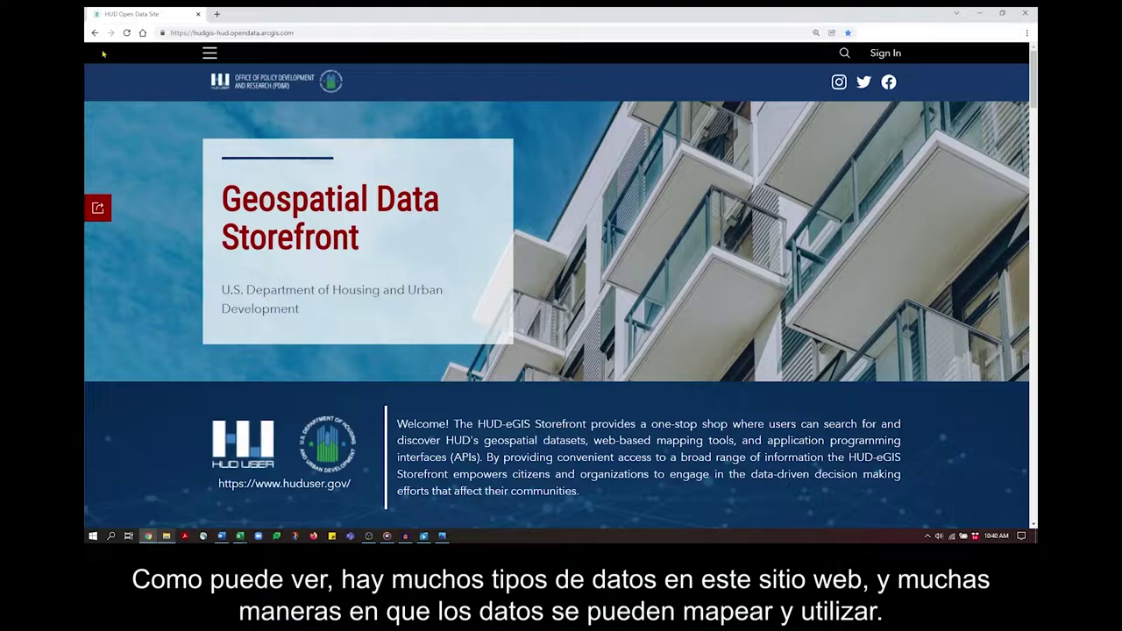
scroll(536, 112, down, 1)
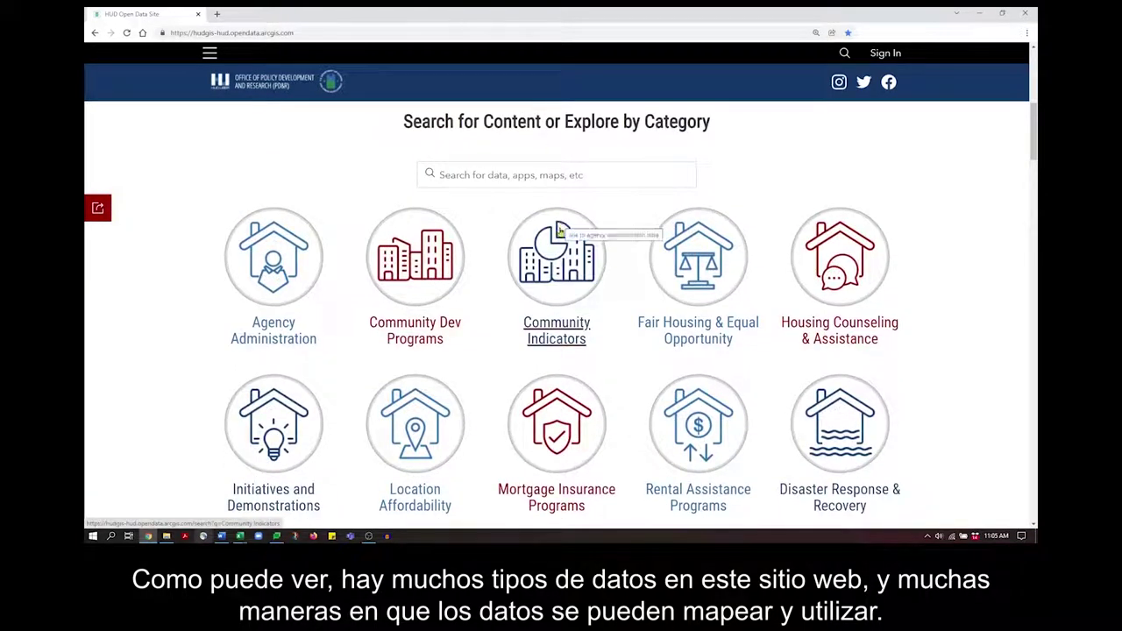
- Browse Community Indicators and open the ACS 5YR Housing Estimate Data by Tract dataset
click(576, 347)
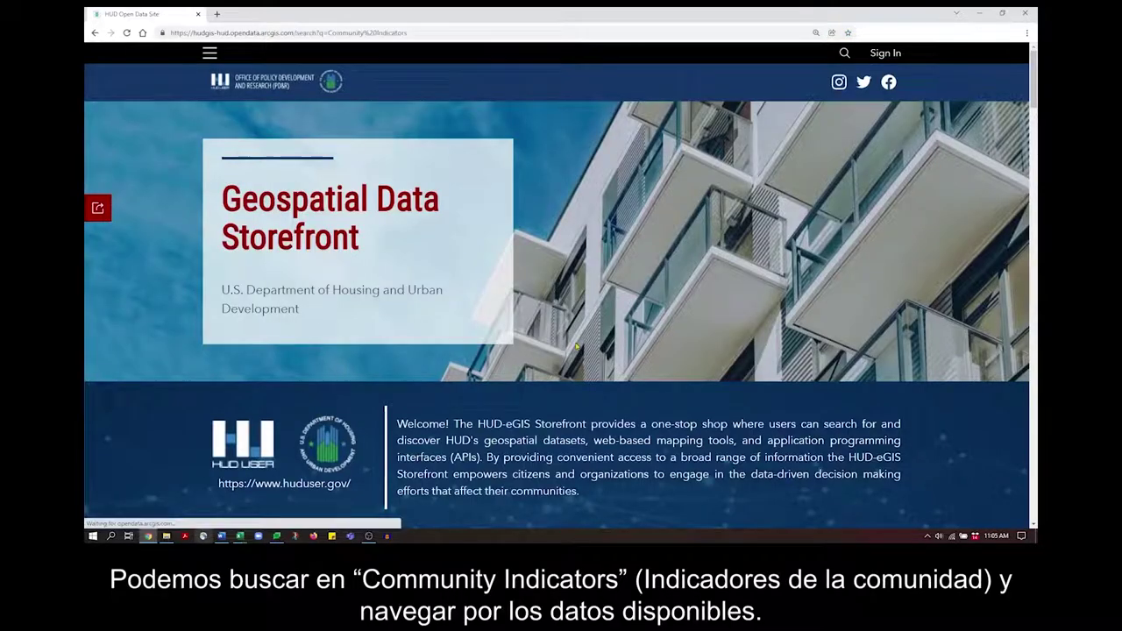
scroll(576, 347, down, 5)
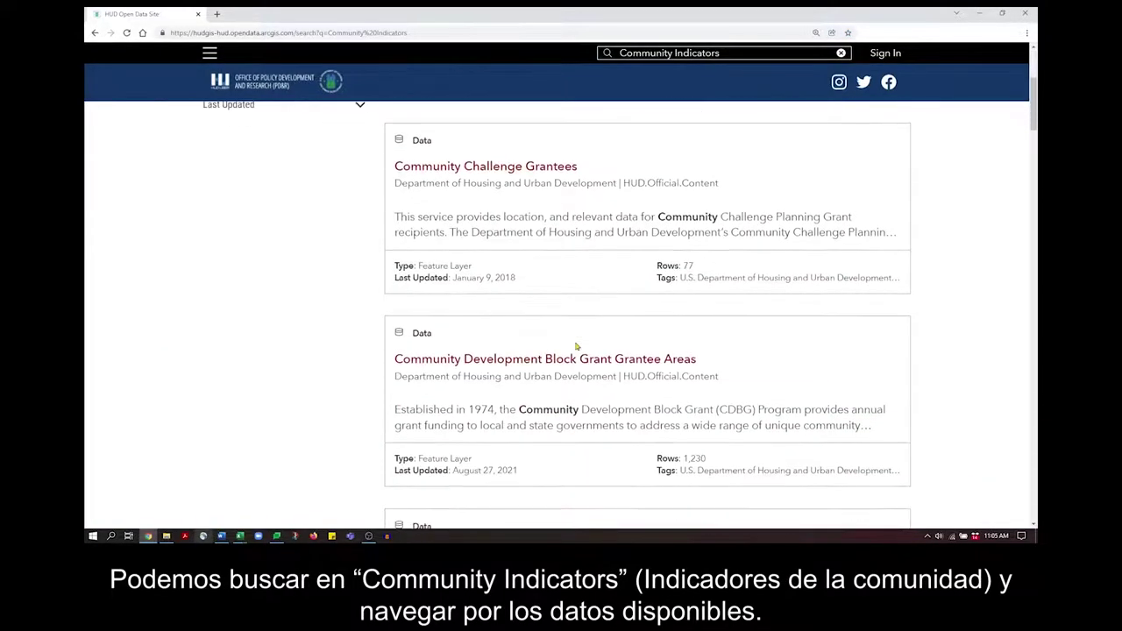
scroll(576, 347, down, 9)
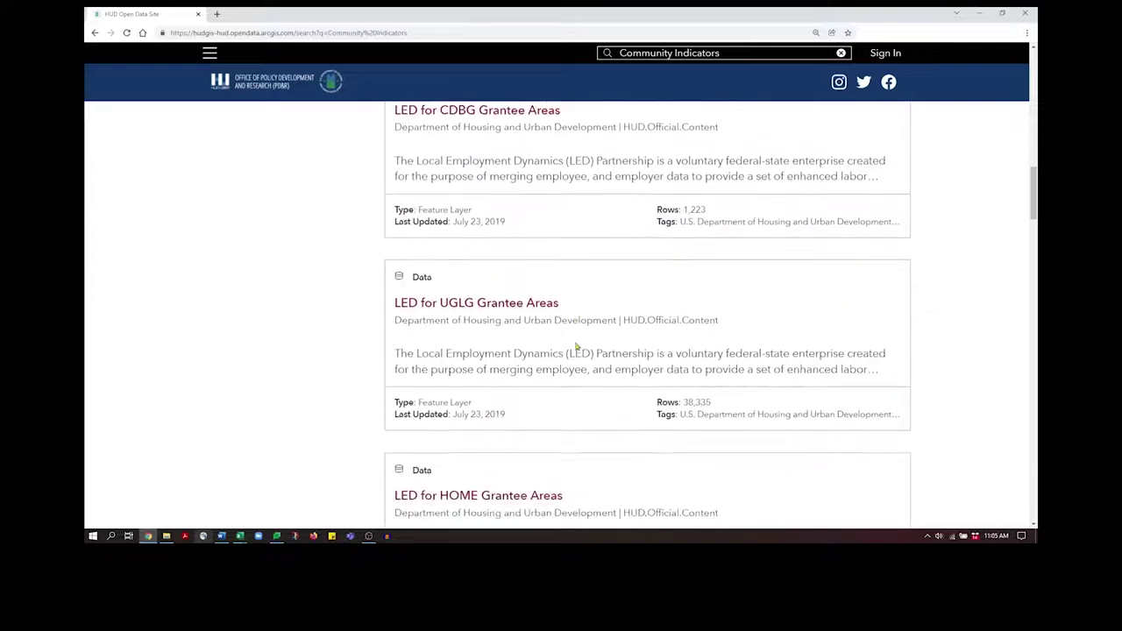
scroll(576, 347, down, 8)
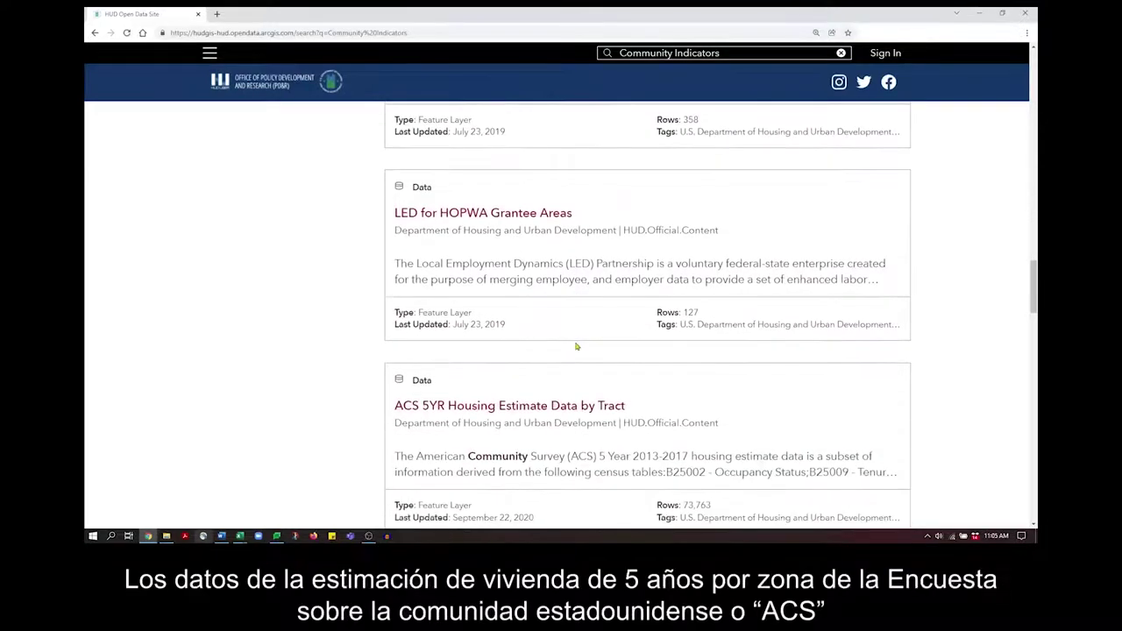
scroll(576, 347, down, 1)
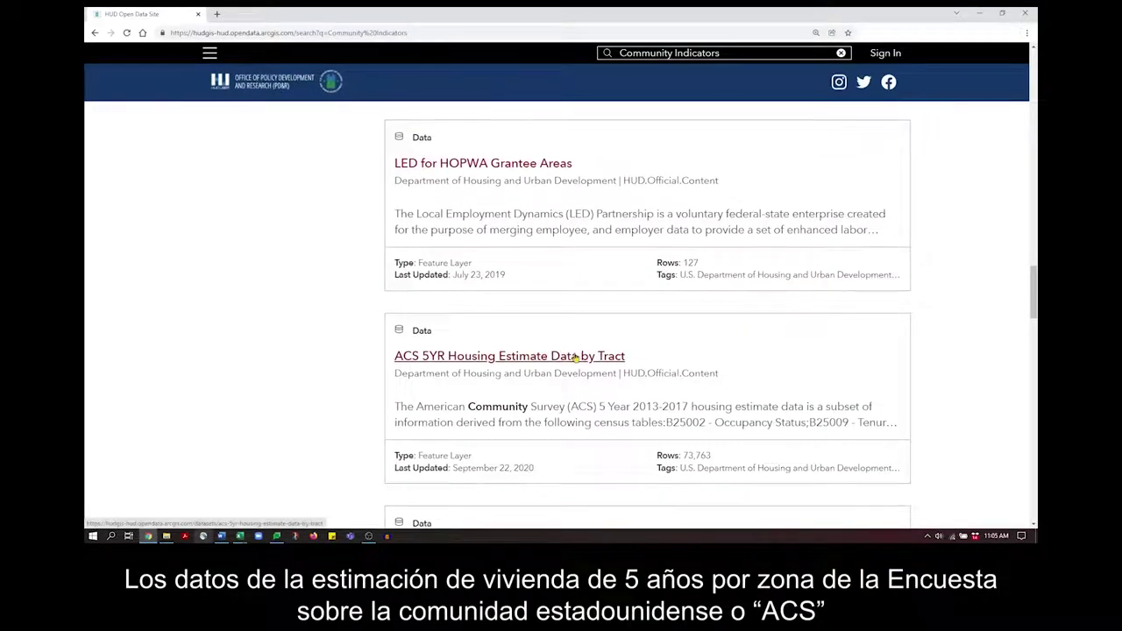
scroll(576, 356, down, 1)
click(575, 356)
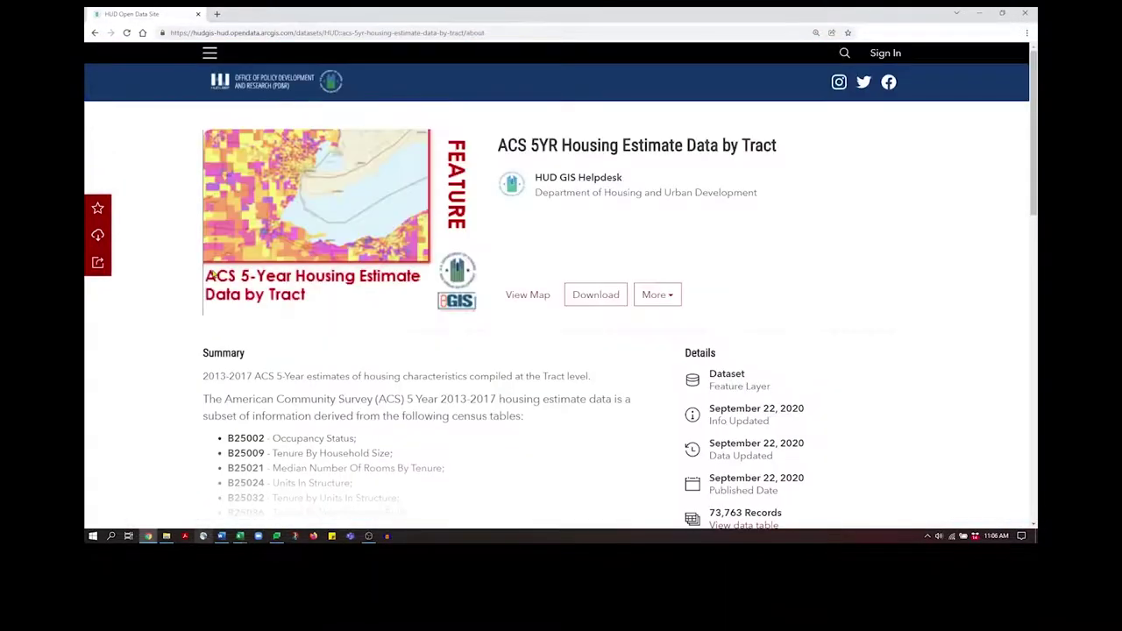
- Expand the full census table list and open the DD_ACS_5-Year_Housing_Estimate_Data_by_Tract data dictionary
scroll(445, 390, down, 2)
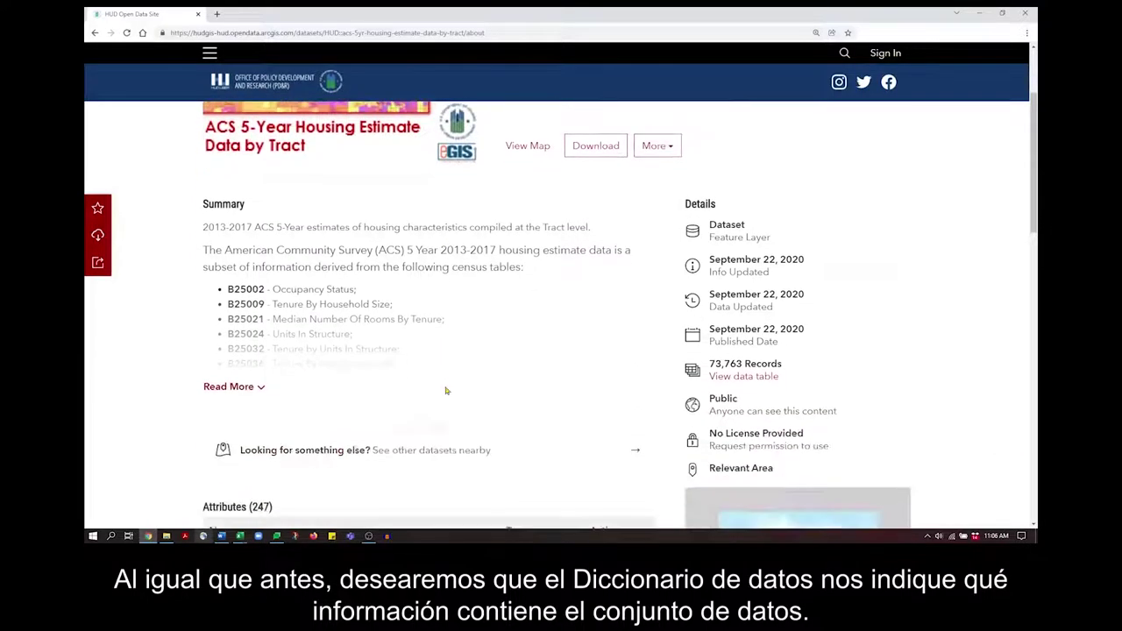
click(260, 388)
scroll(491, 378, down, 3)
click(491, 356)
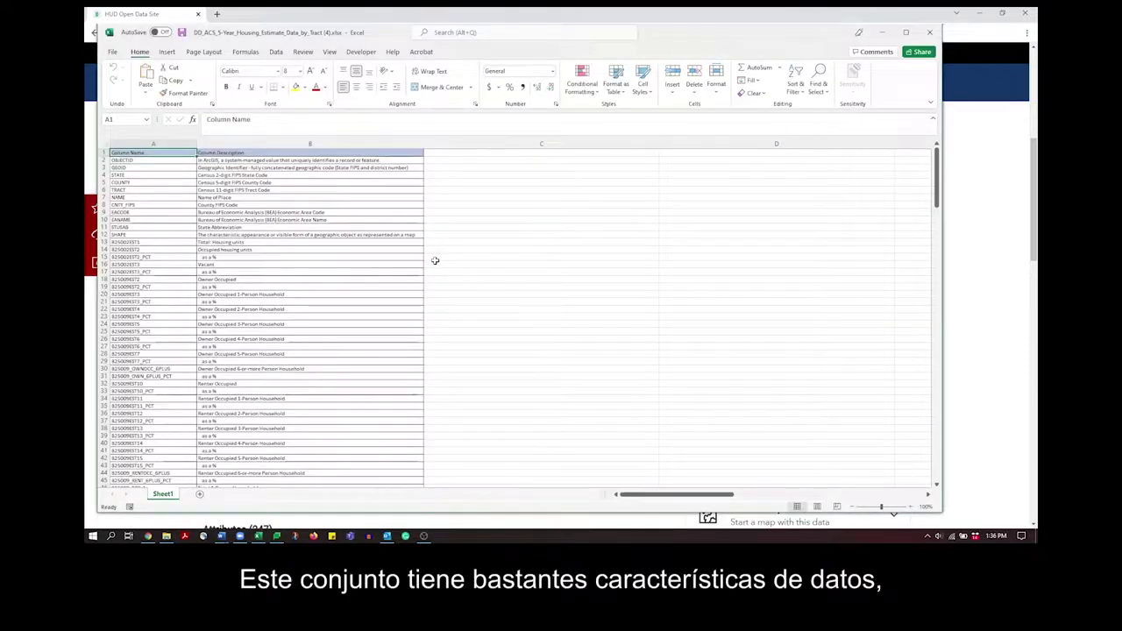
- Scroll the data dictionary down to the renter-occupied household size and bedroom fields
scroll(435, 261, down, 3)
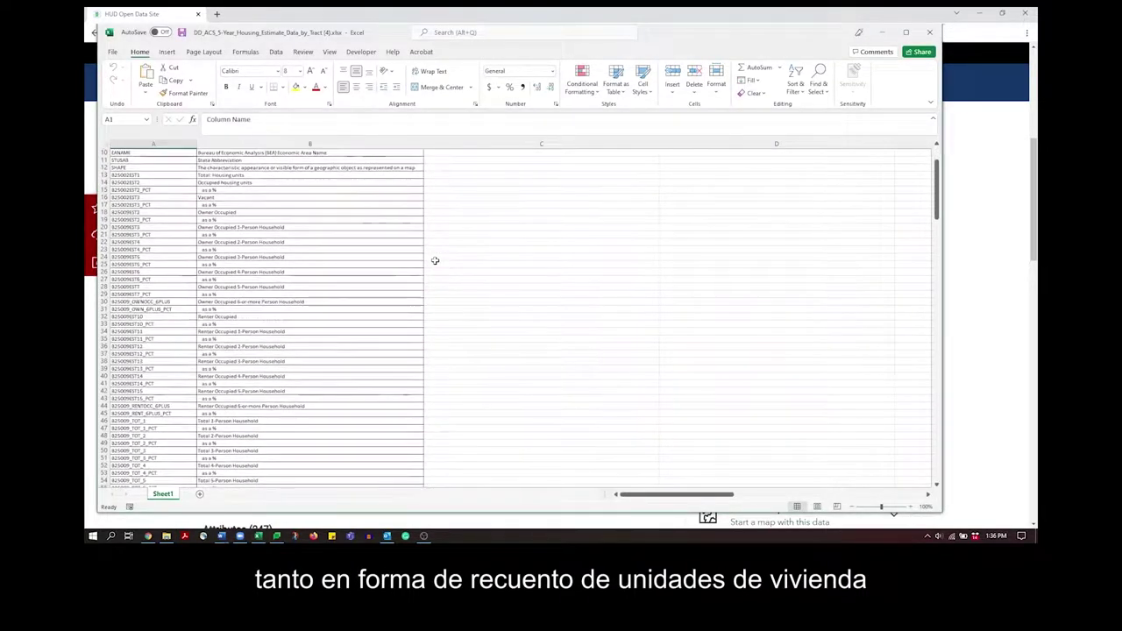
scroll(434, 261, down, 6)
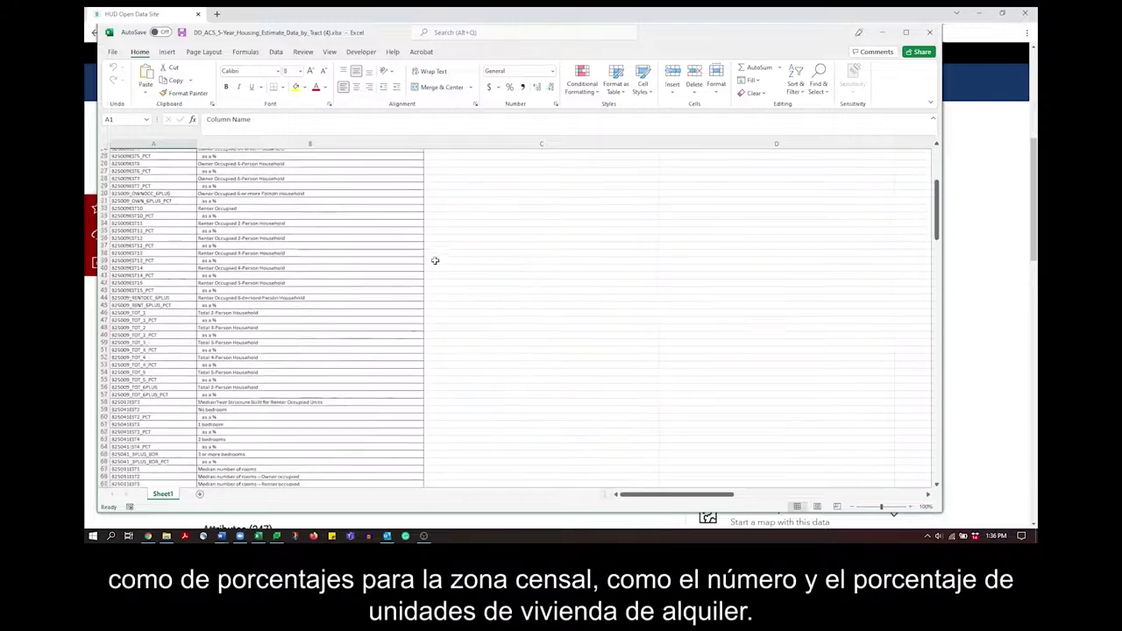
scroll(435, 260, down, 4)
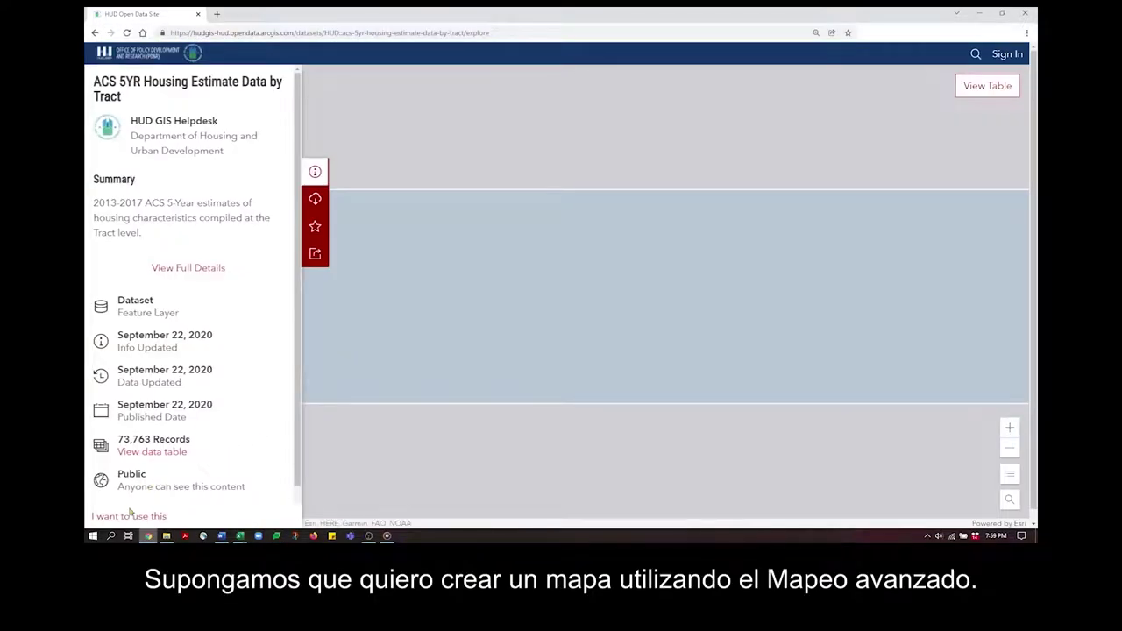
- Open the ACS 5YR Housing Estimate tract dataset in ArcGIS Map Viewer via Advanced Mapping
click(130, 515)
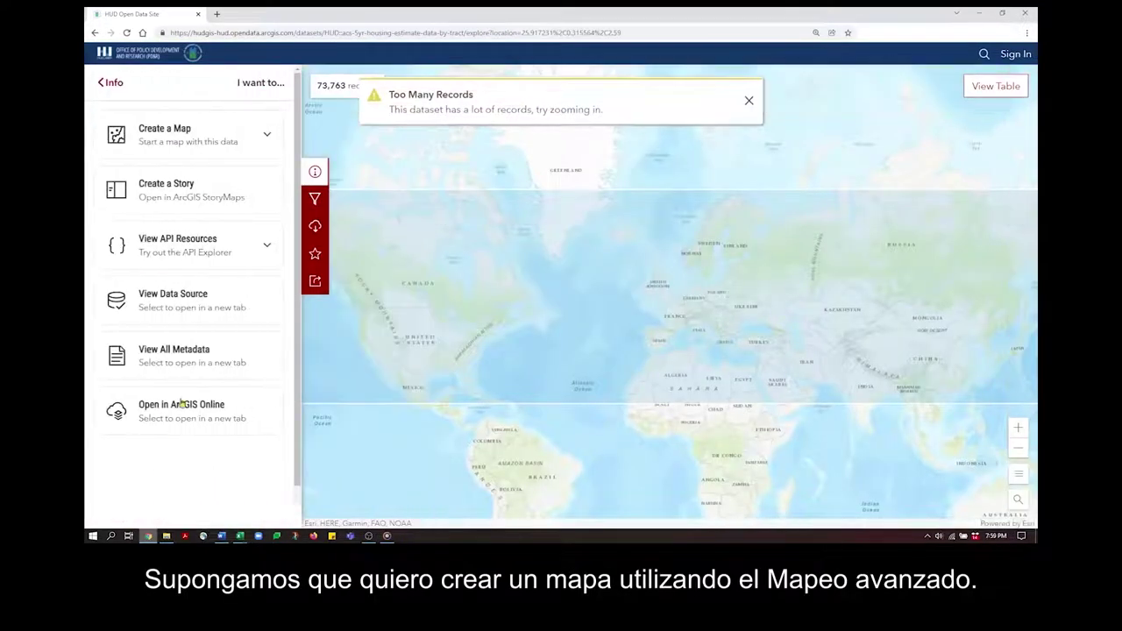
click(238, 140)
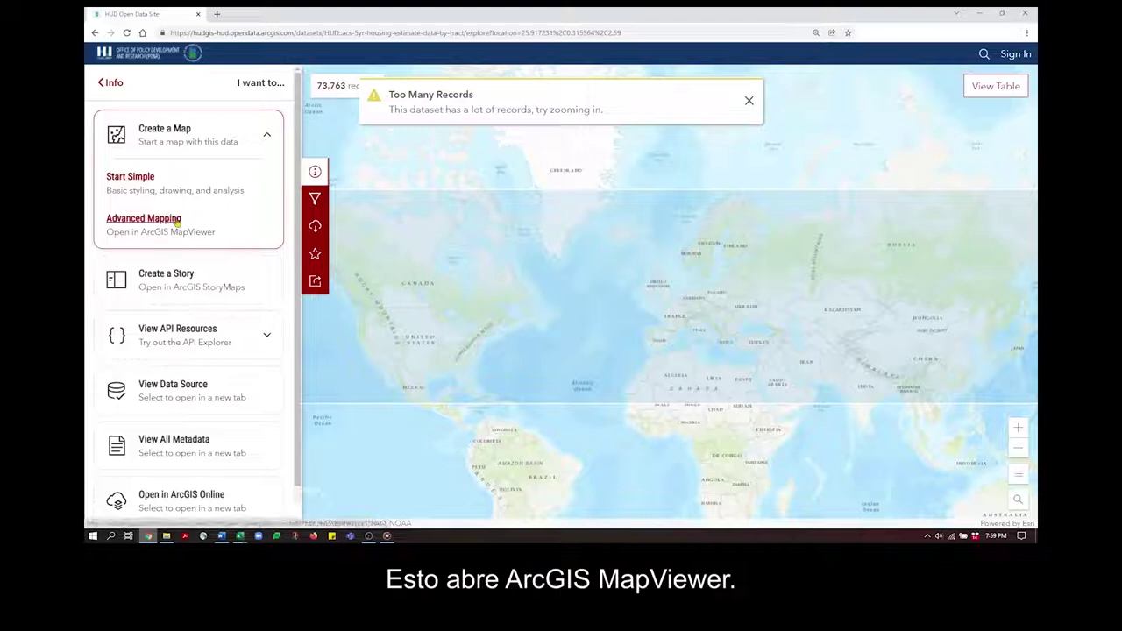
click(177, 223)
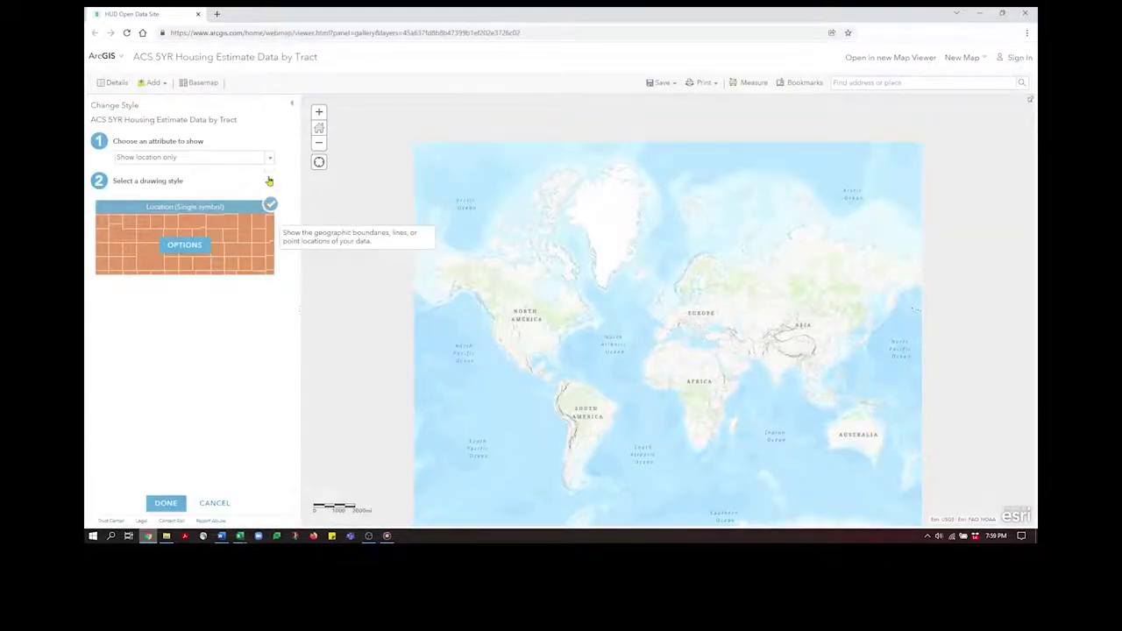
click(264, 161)
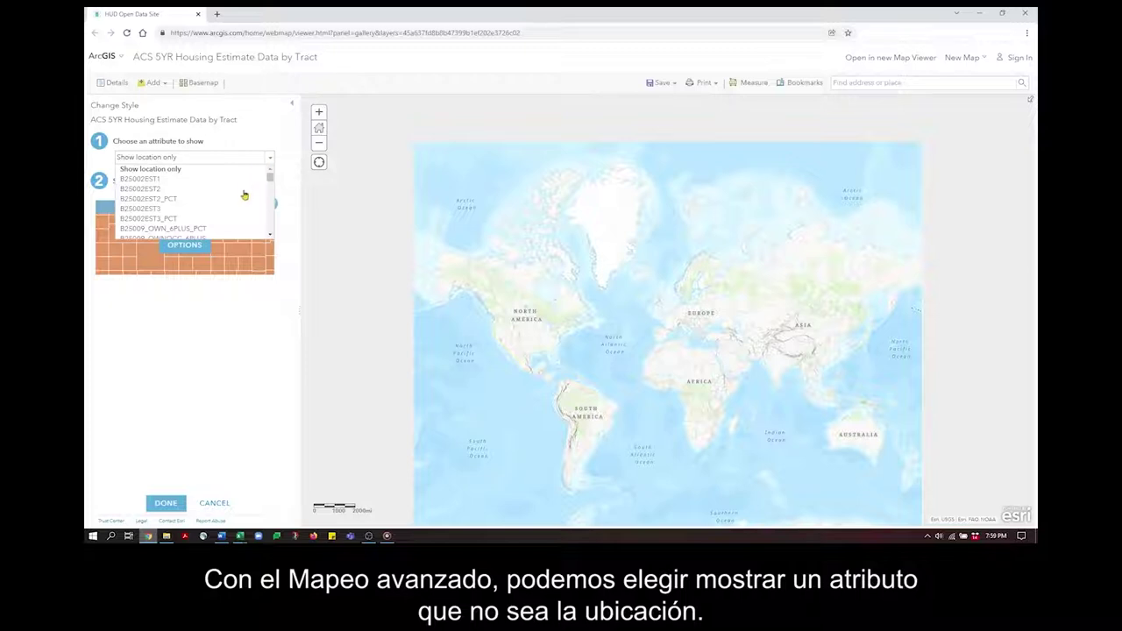
- Shade the tracts by B25009EST10_PCT using the Counts and Amounts (Color) style
scroll(247, 206, down, 1)
scroll(247, 206, down, 3)
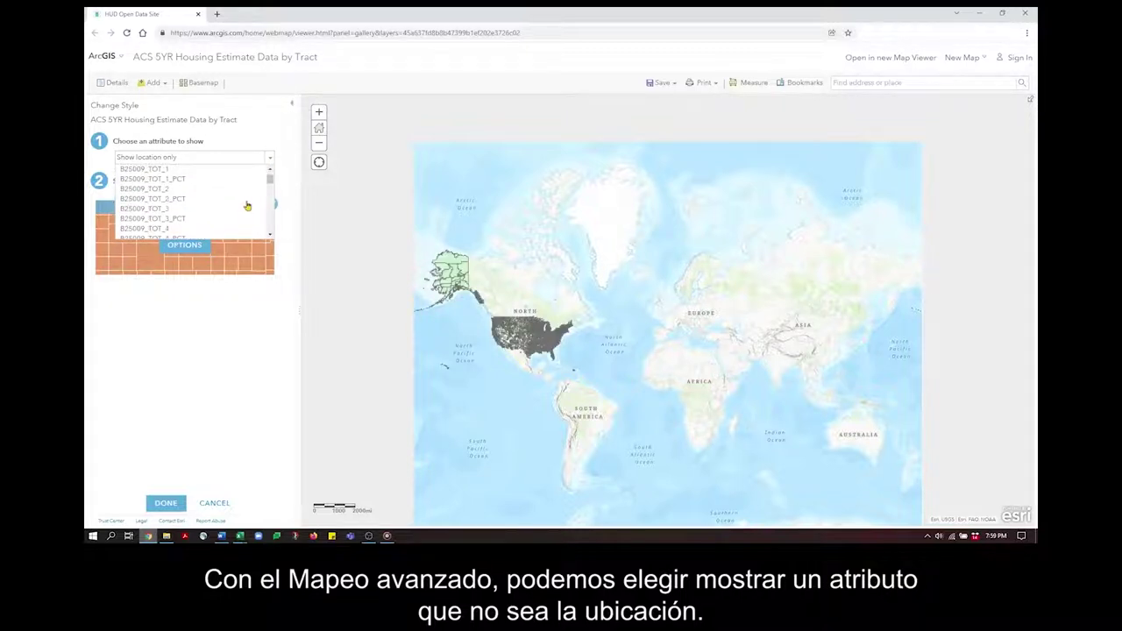
scroll(247, 206, down, 3)
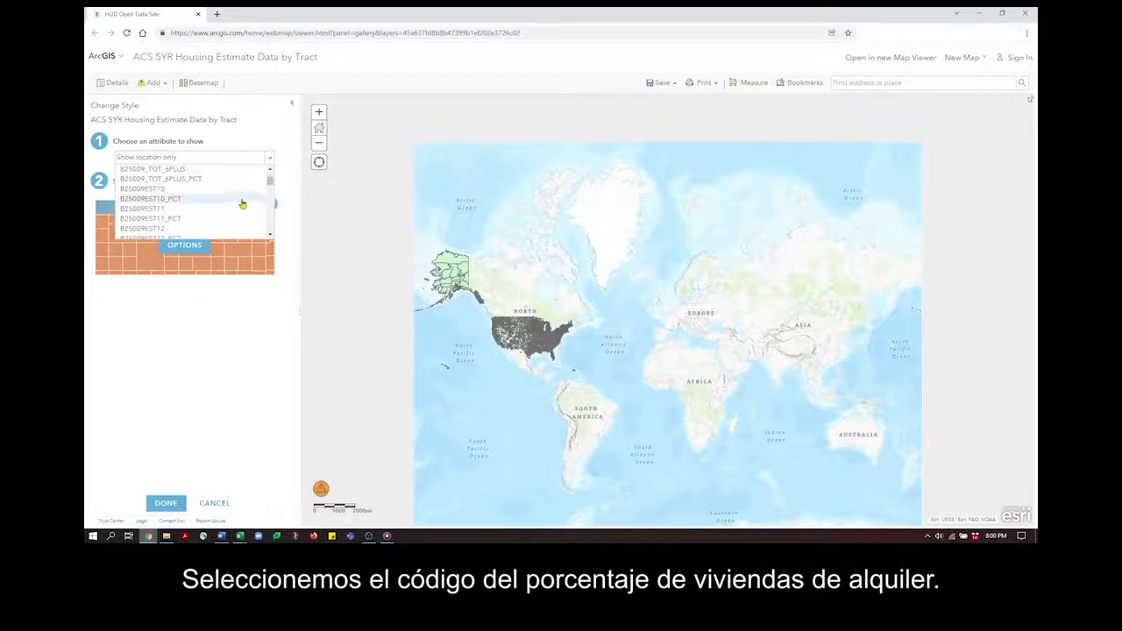
click(235, 199)
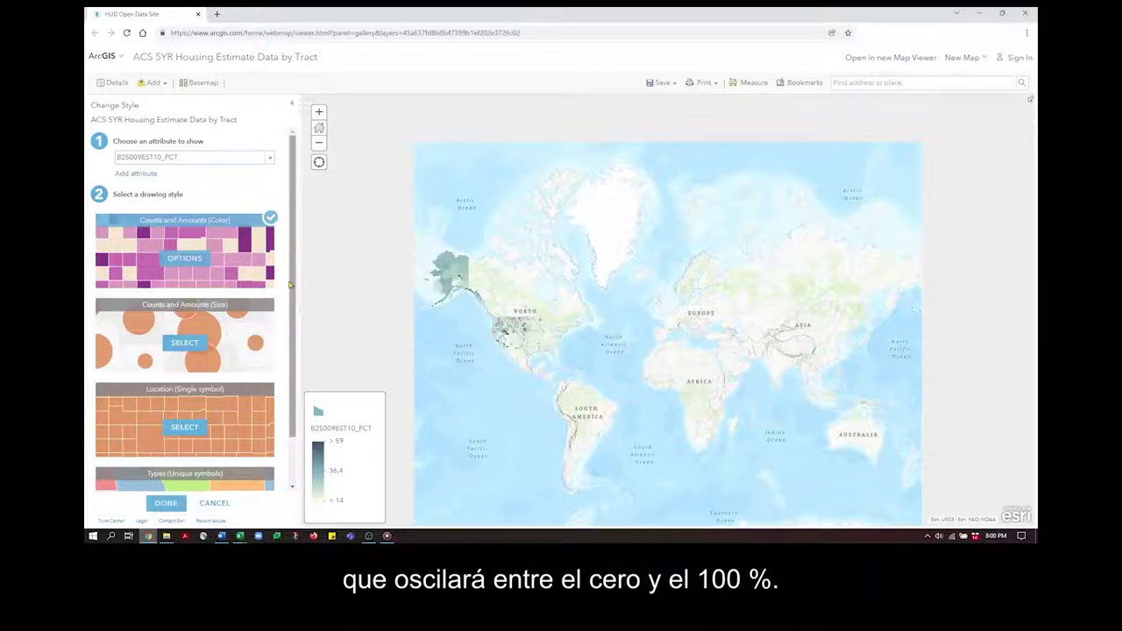
scroll(258, 350, down, 1)
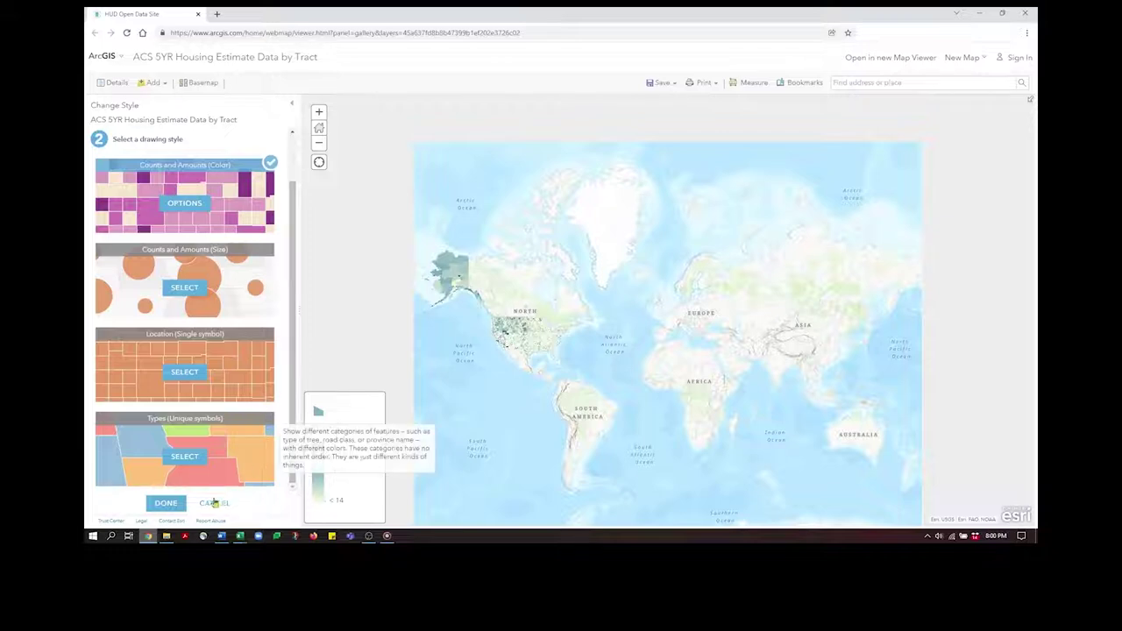
click(179, 503)
- Zoom the map to the South Texas Gulf coast and bring up the legend
scroll(517, 368, up, 5)
scroll(531, 247, up, 4)
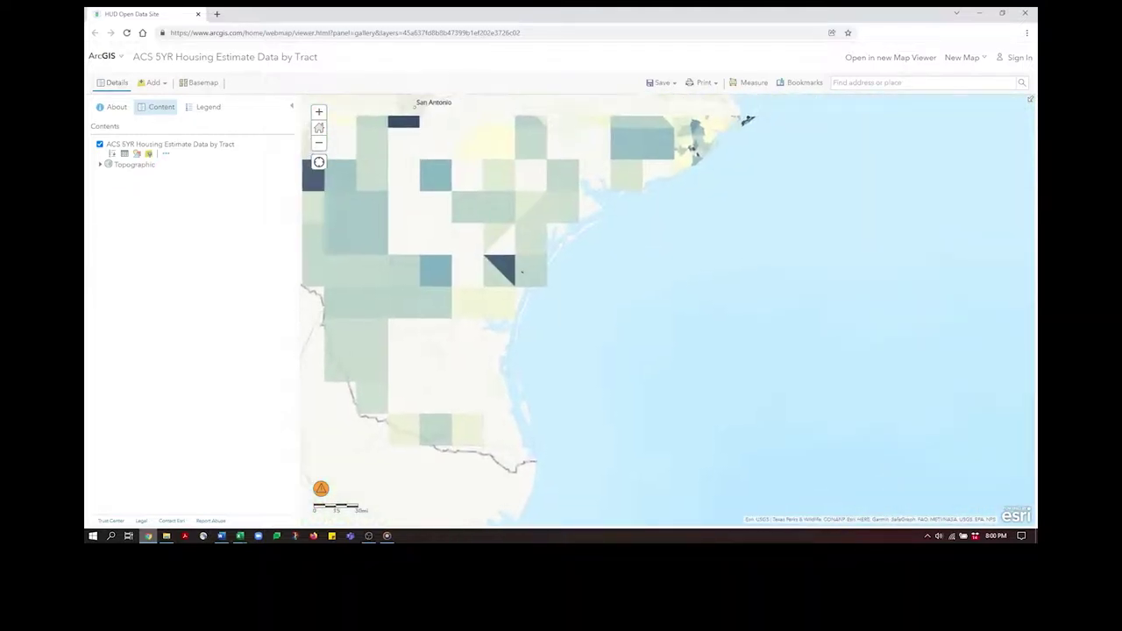
click(201, 107)
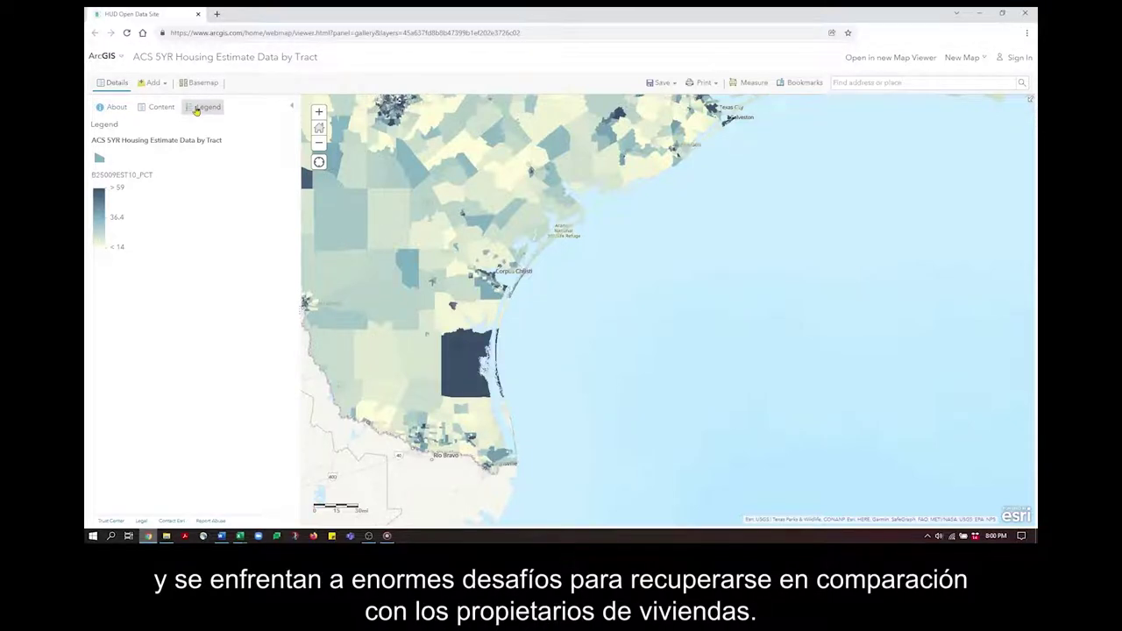
- Show the basemap gallery with Imagery, Streets, Topographic and Dark Gray Canvas
click(194, 84)
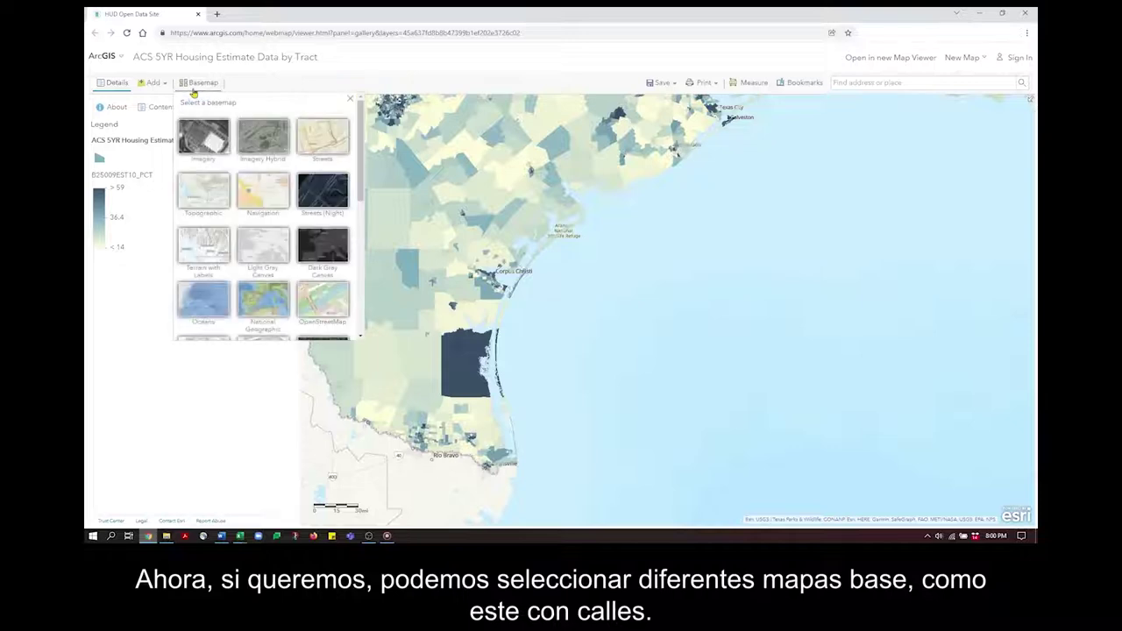
- Switch the basemap to Streets, check the Print options, then show the Save options
click(315, 145)
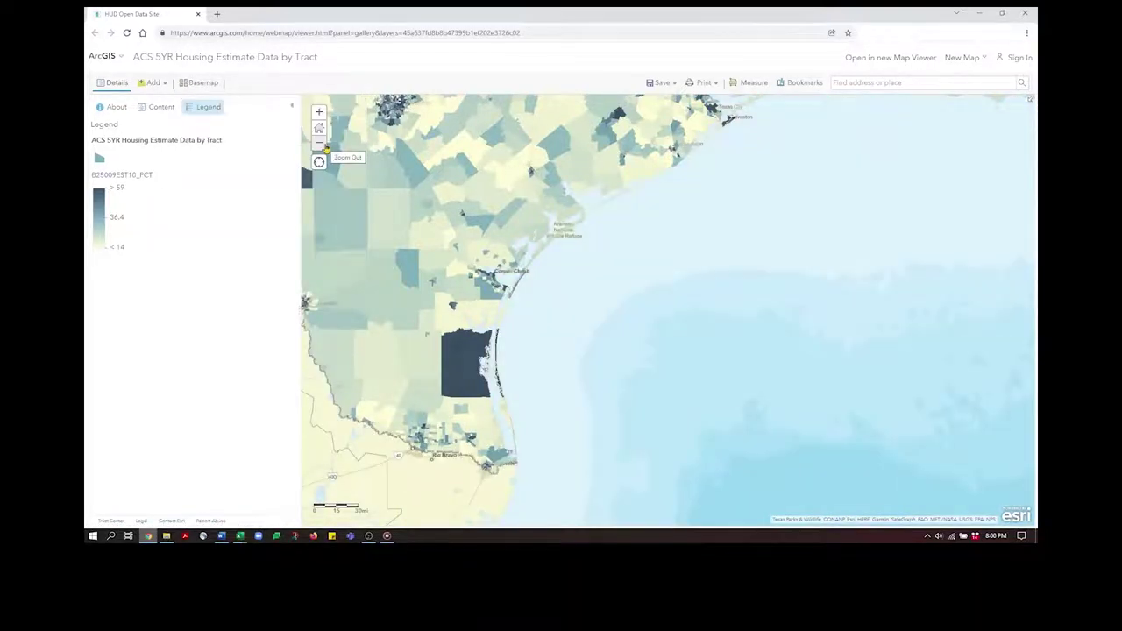
click(710, 84)
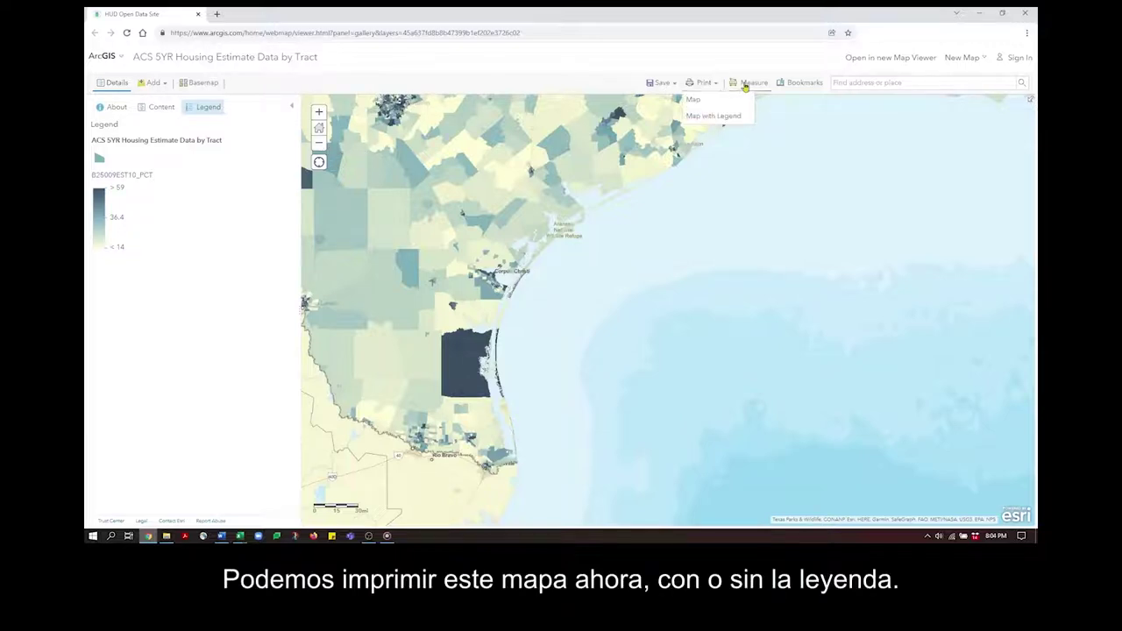
click(808, 151)
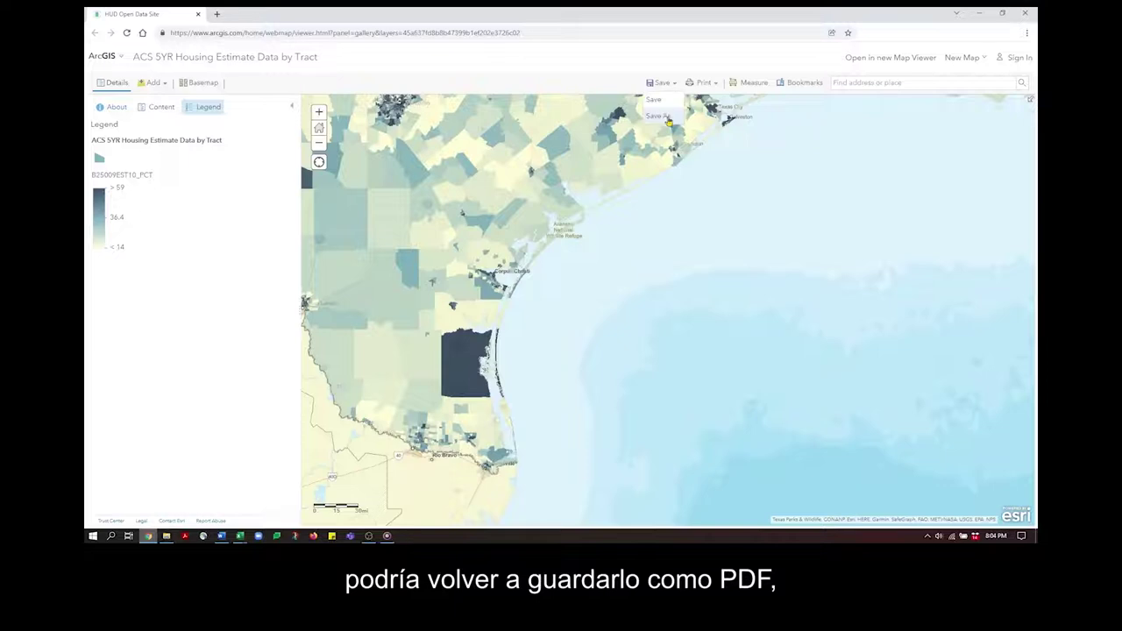
click(663, 83)
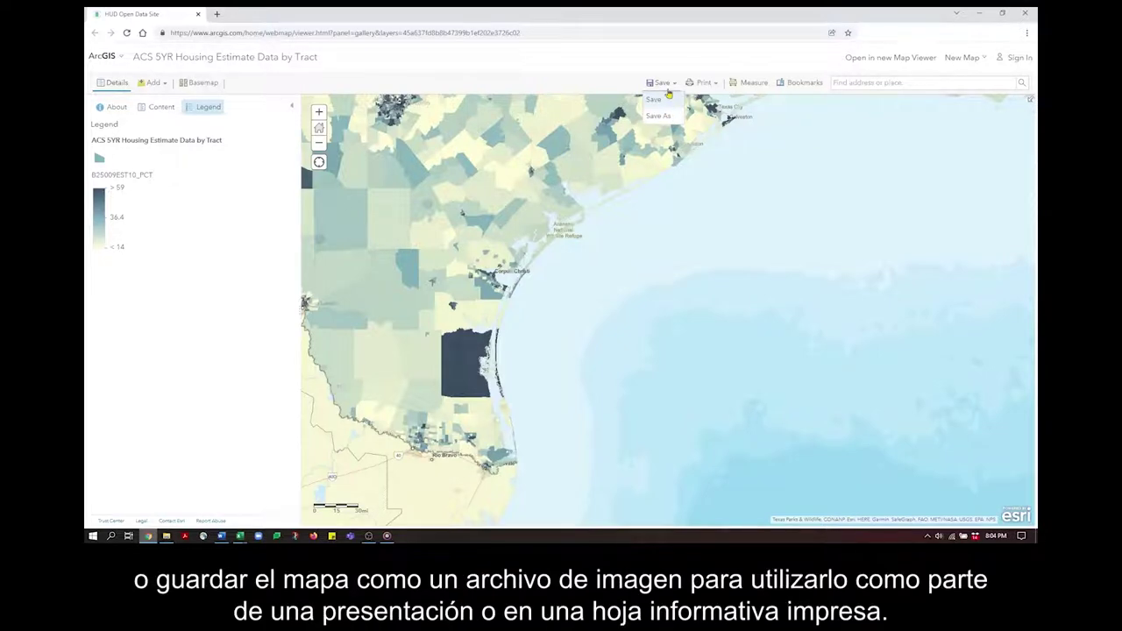